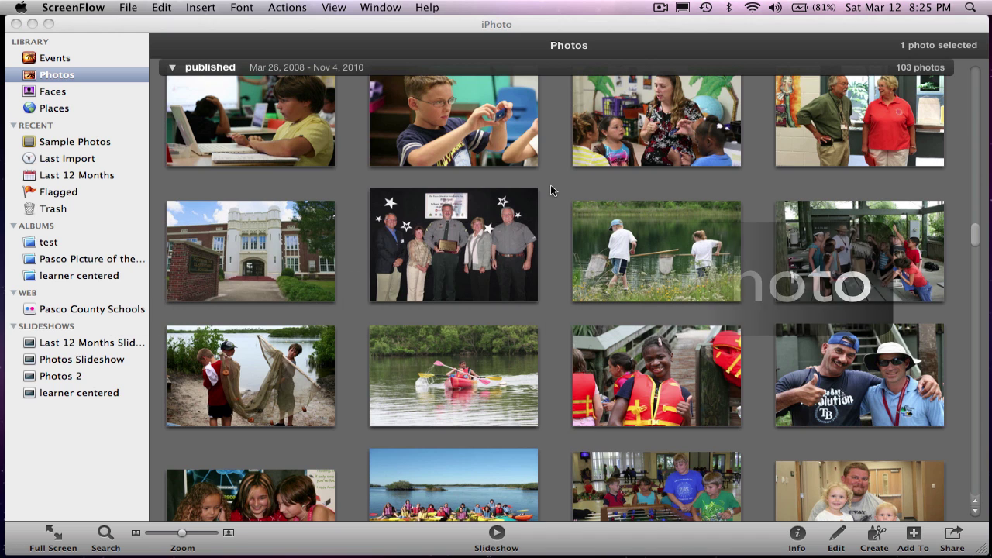
Open the kayak photo (81 of 184) from the library and show it full screen
left_click(422, 369)
double_click(423, 369)
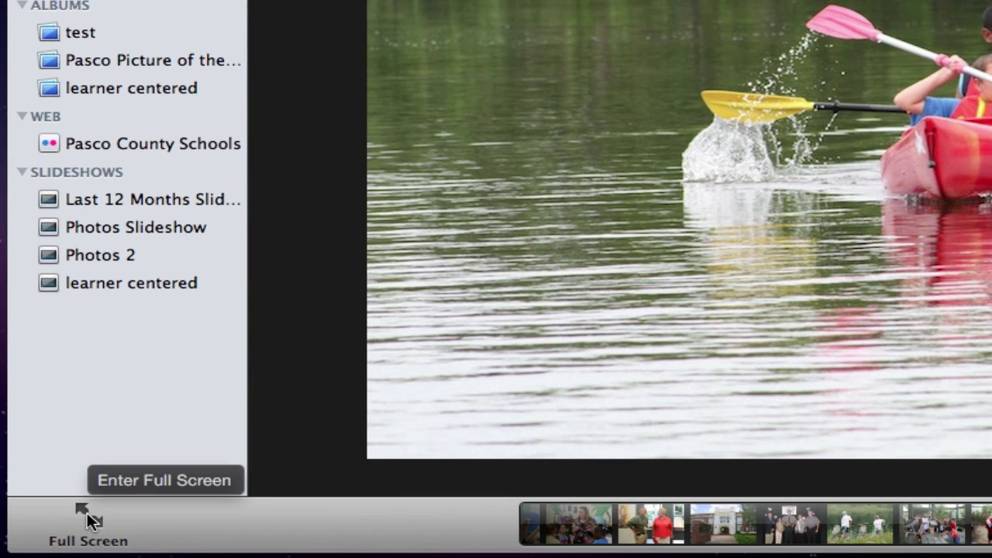
left_click(90, 519)
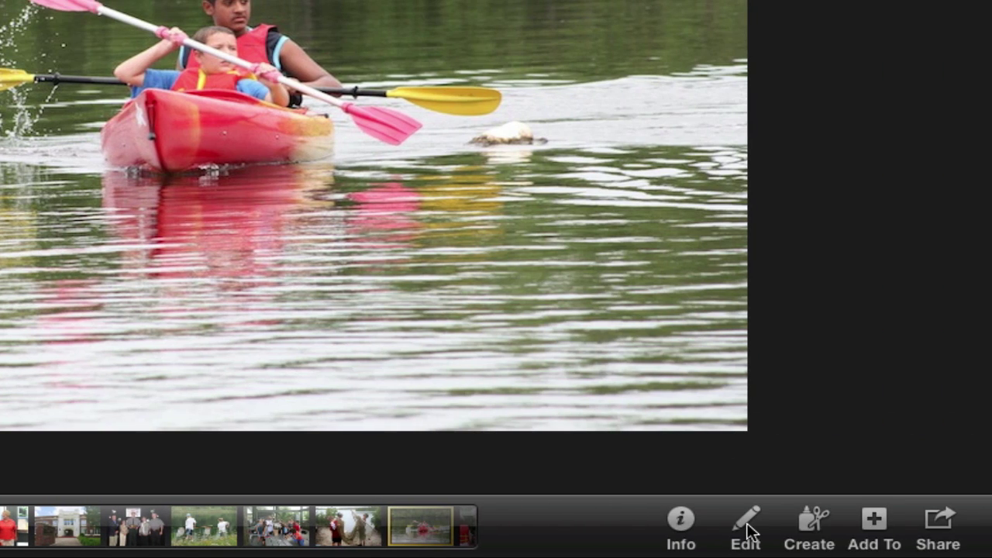
Edit the kayak photo, rotate it four quarter turns back upright, then apply Enhance
left_click(748, 531)
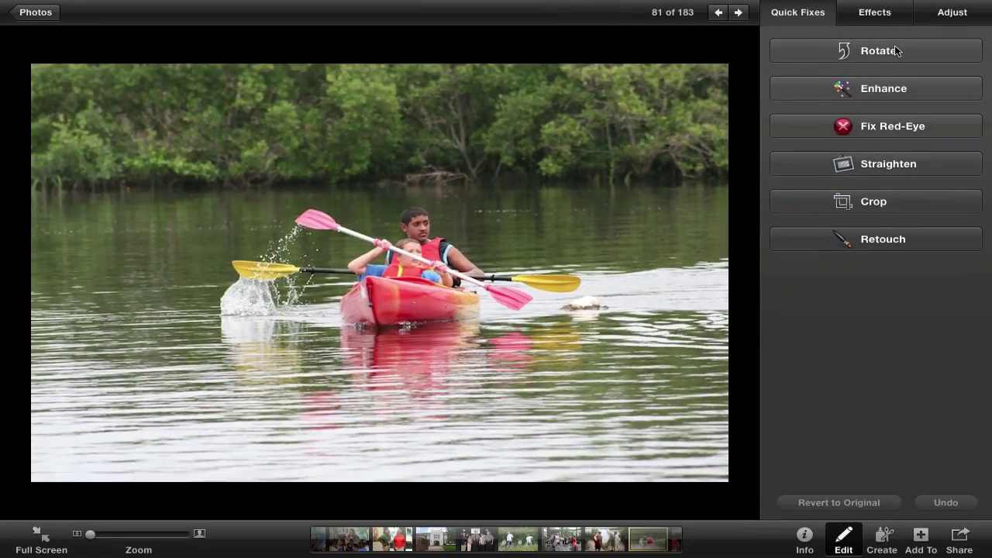
left_click(832, 85)
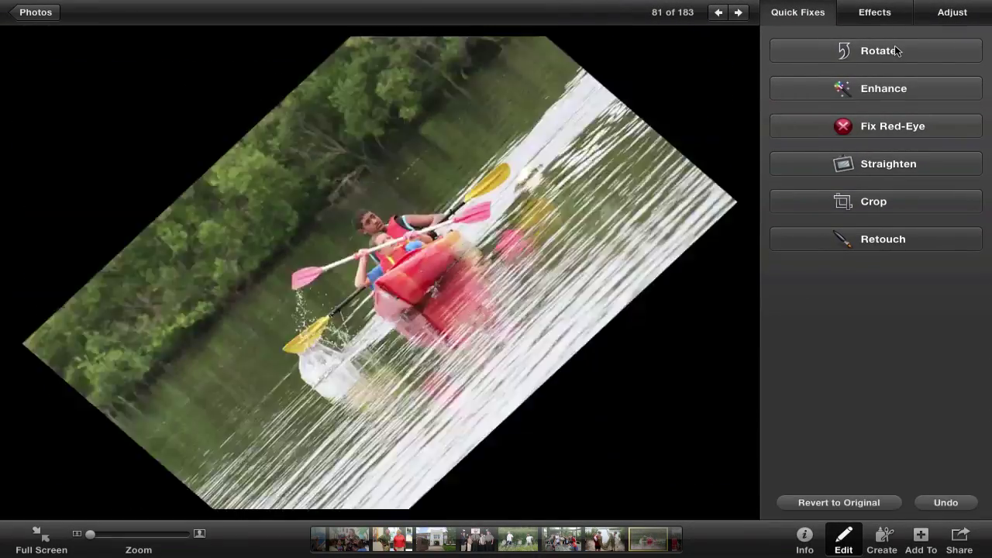
left_click(897, 51)
left_click(897, 51)
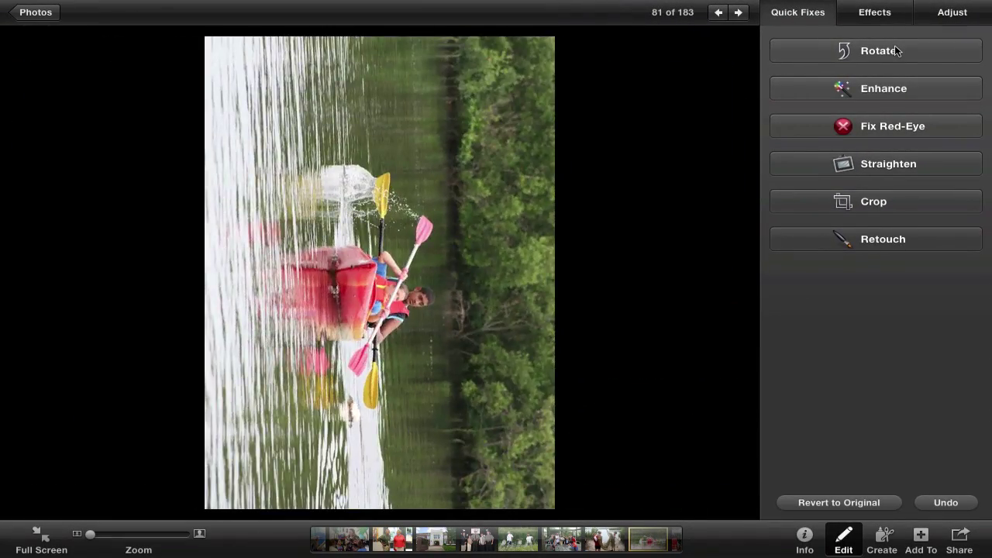
left_click(897, 51)
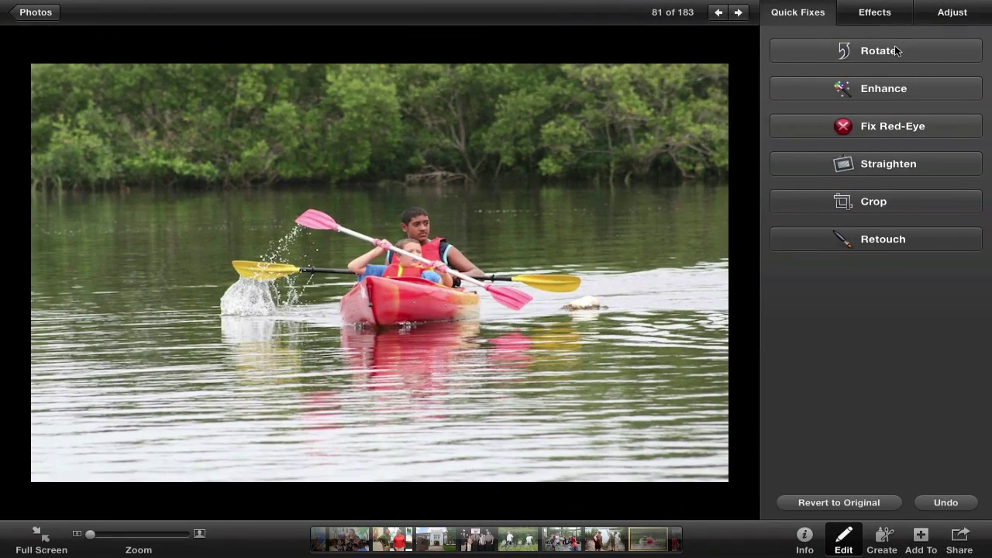
left_click(890, 93)
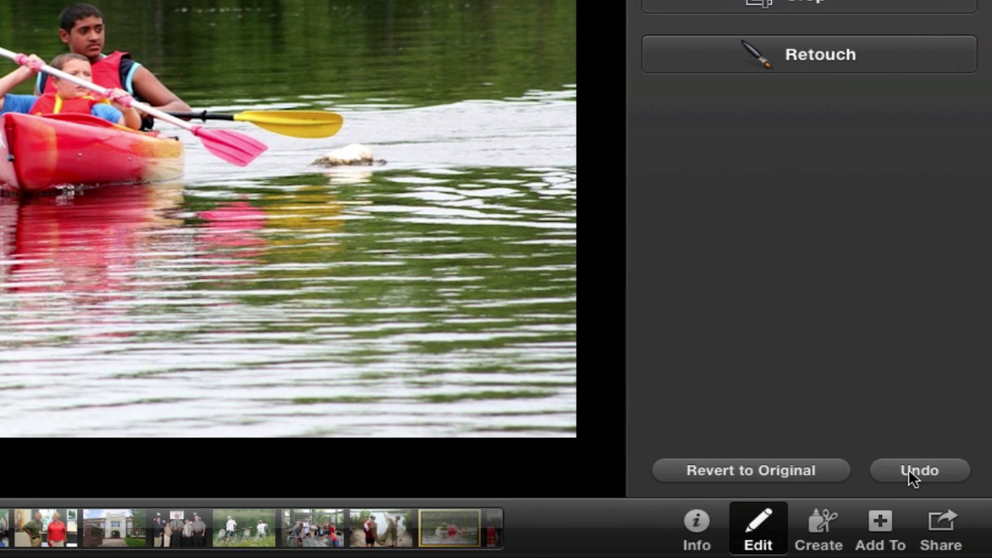
Undo the enhancement, then open and close Fix Red-Eye without applying it
left_click(909, 470)
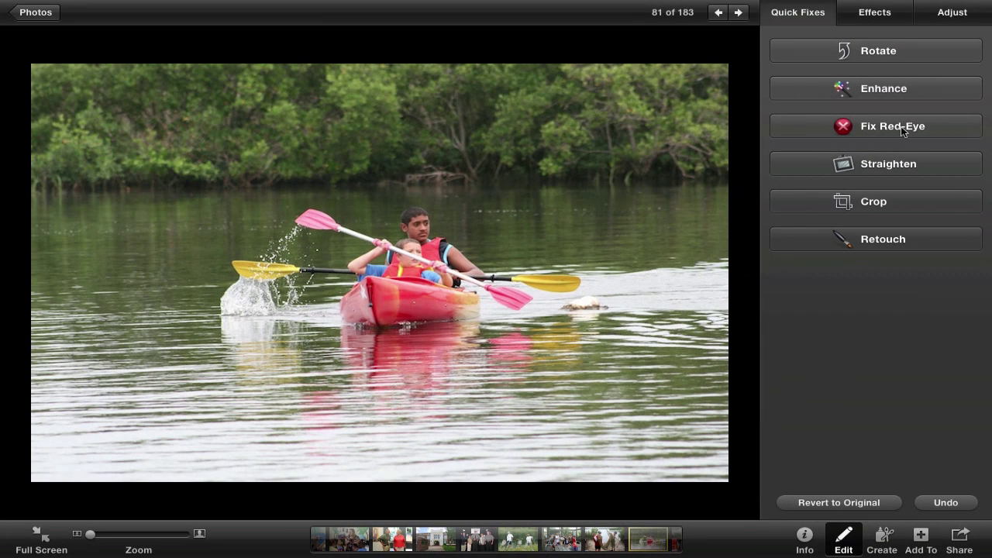
left_click(860, 130)
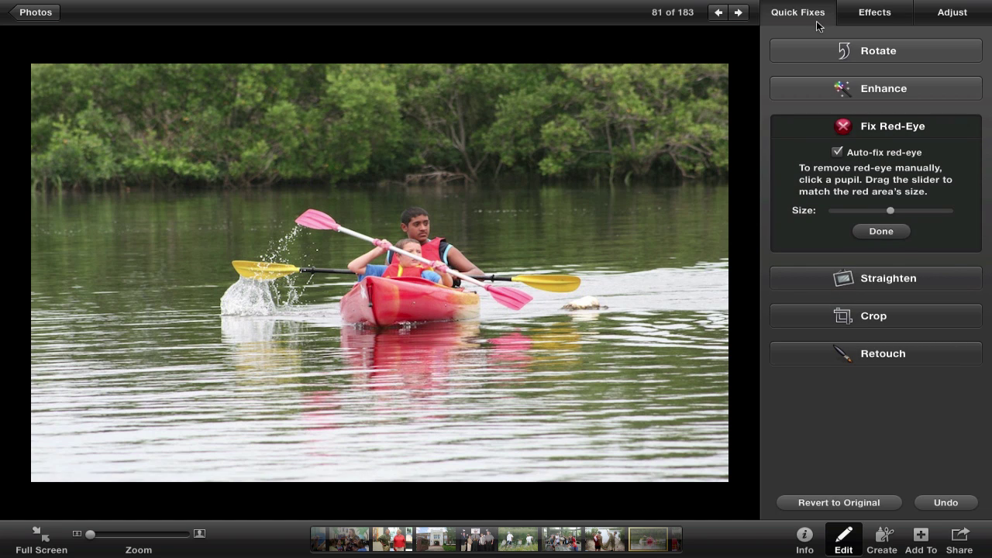
left_click(868, 126)
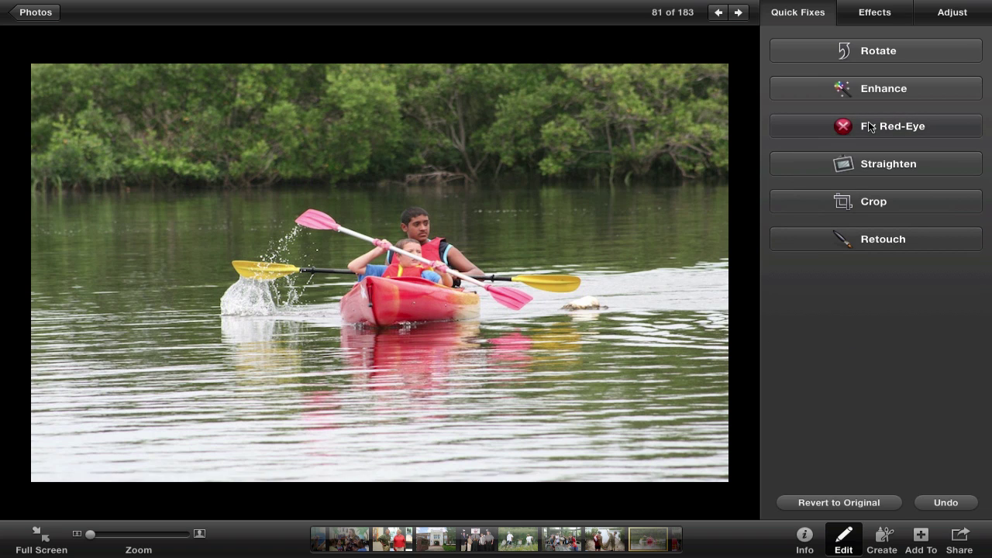
left_click(879, 165)
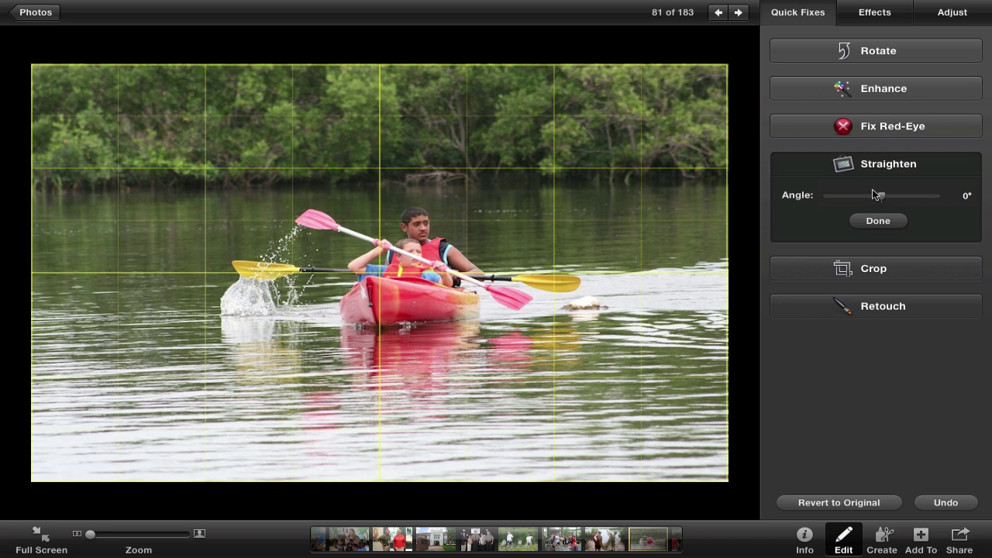
mouse_move(881, 195)
left_mouse_down()
mouse_move(808, 213)
mouse_move(890, 191)
mouse_move(945, 199)
mouse_move(830, 200)
mouse_move(882, 201)
left_mouse_up()
left_click(879, 220)
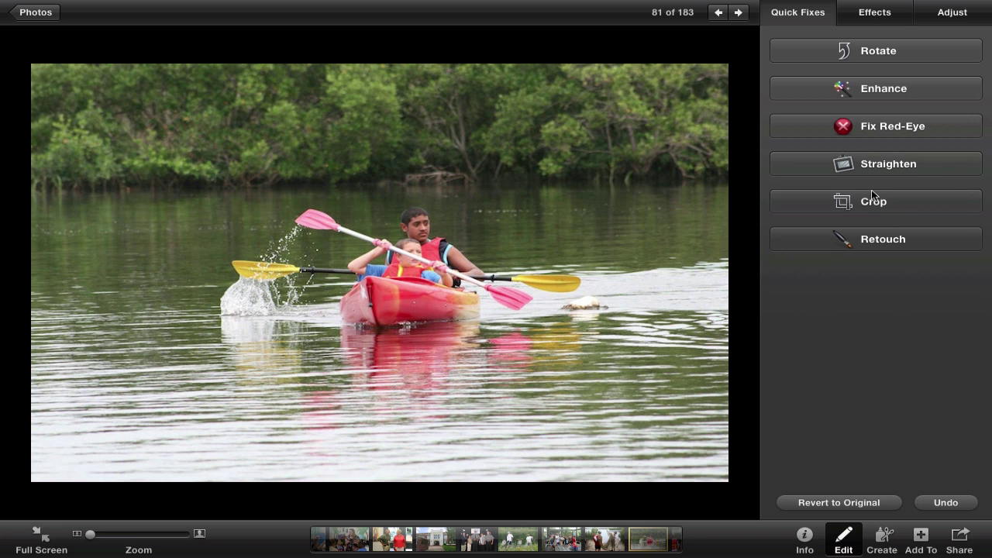
Start the crop tool with Constrain on at the 900 × 600 (Original) ratio
left_click(873, 204)
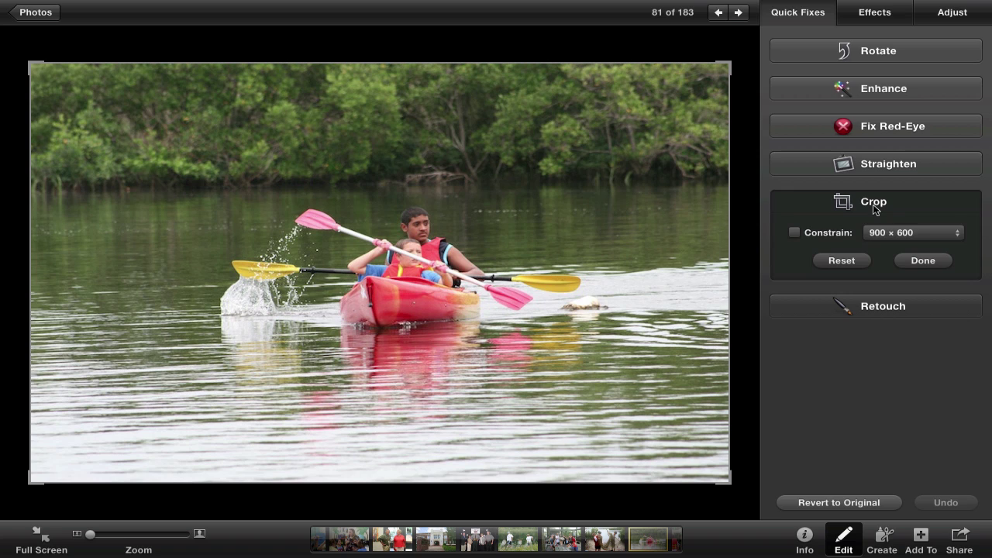
left_click(824, 234)
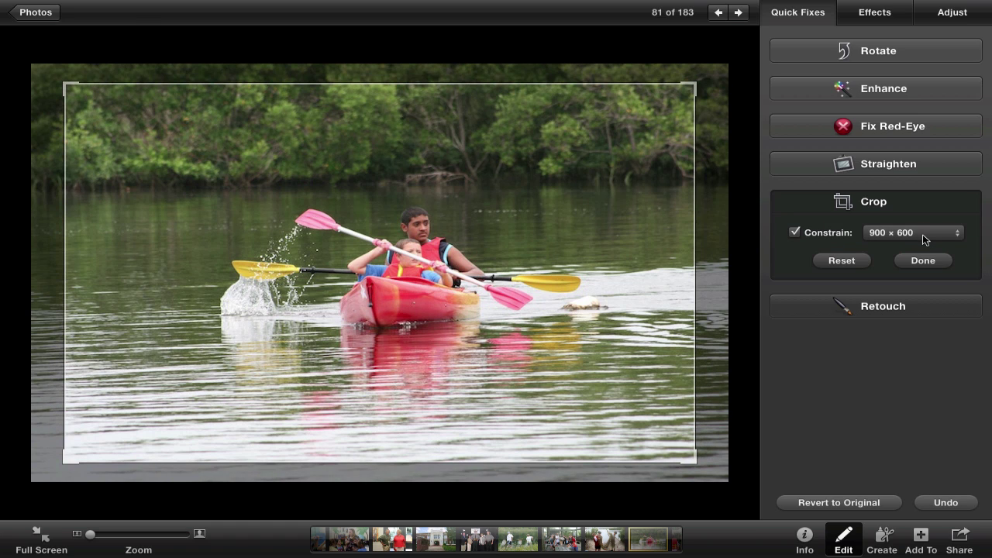
left_click(923, 235)
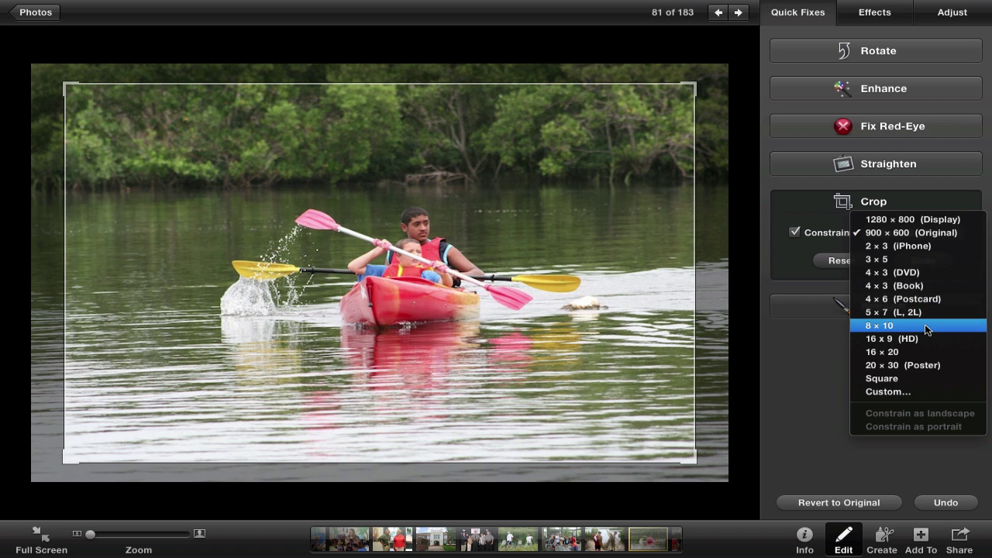
left_click(922, 236)
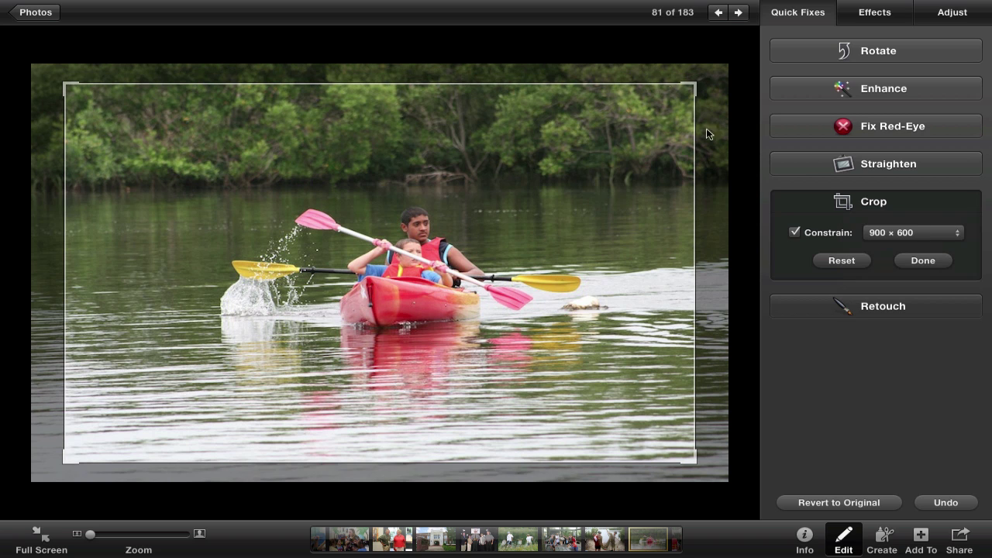
Unlock the ratio, reshape the crop box around the two kayakers, relock it, and apply the crop
left_click(795, 232)
left_click_drag(694, 87, 379, 176)
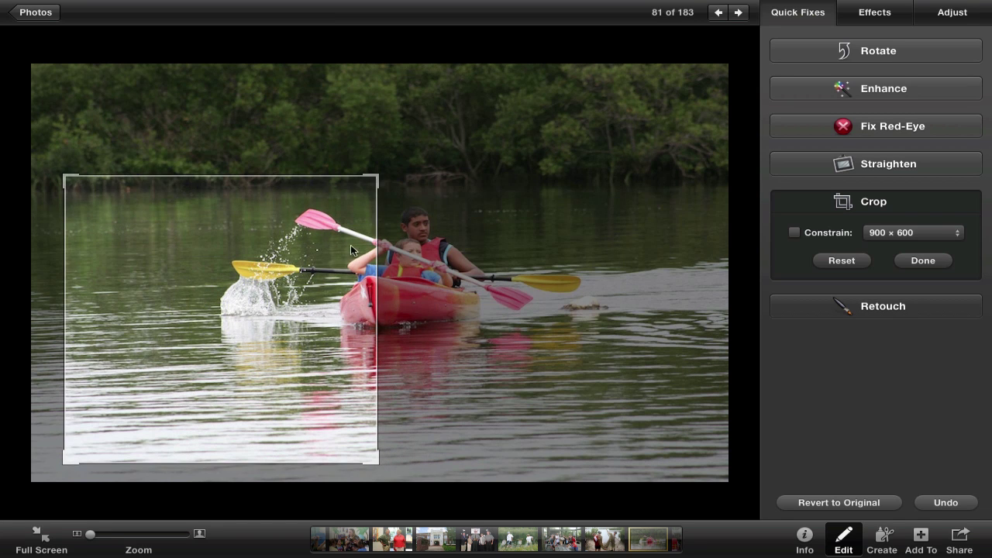
left_click_drag(350, 244, 487, 218)
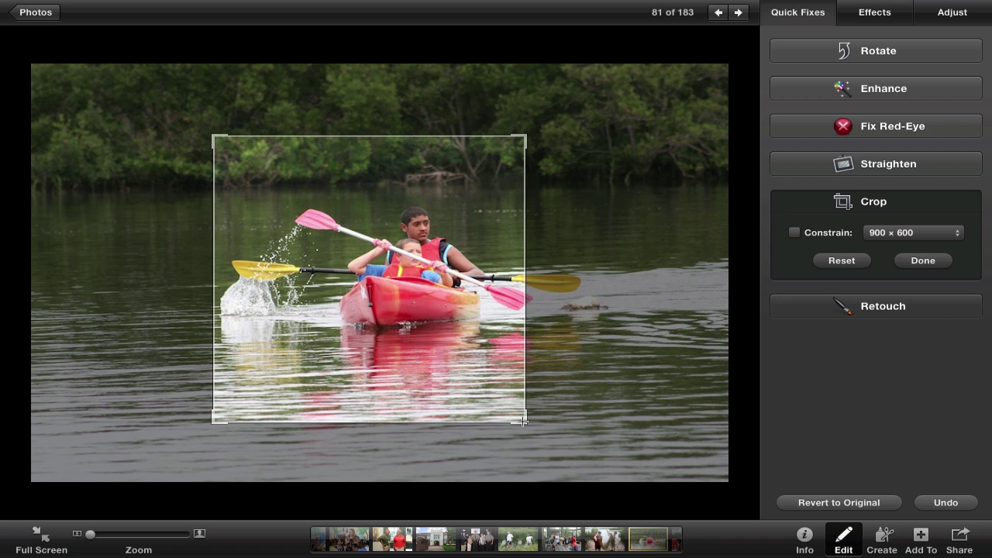
left_click_drag(526, 421, 622, 382)
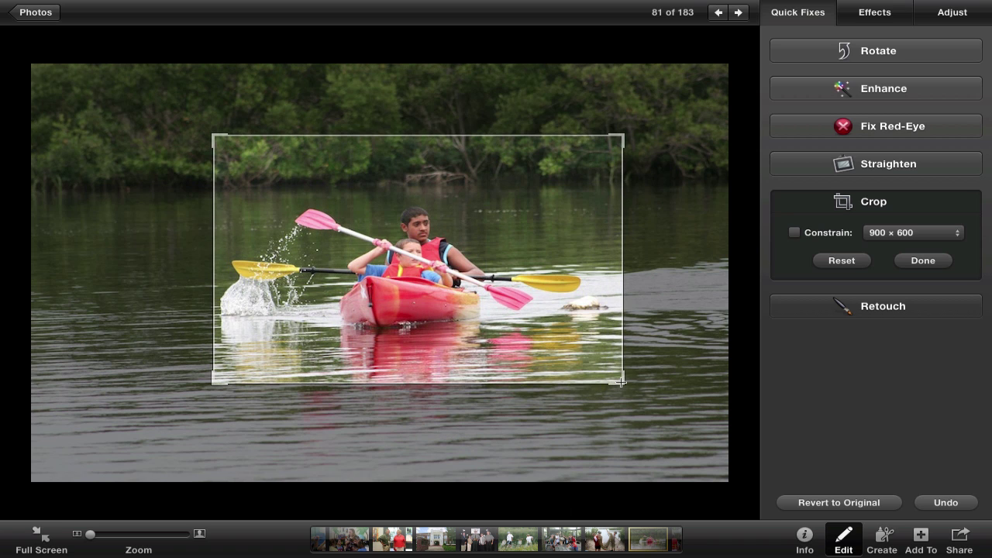
left_click_drag(565, 335, 551, 358)
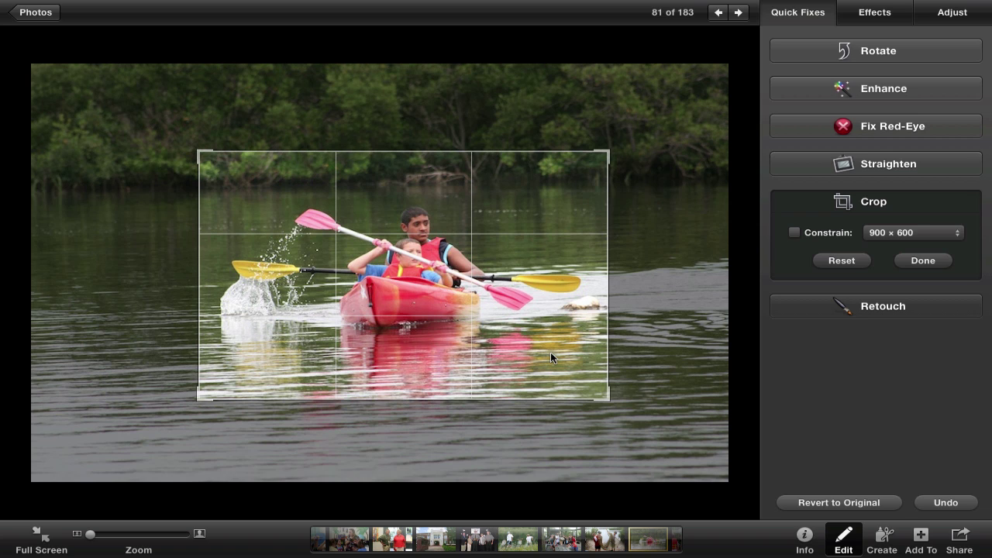
left_click_drag(551, 358, 551, 357)
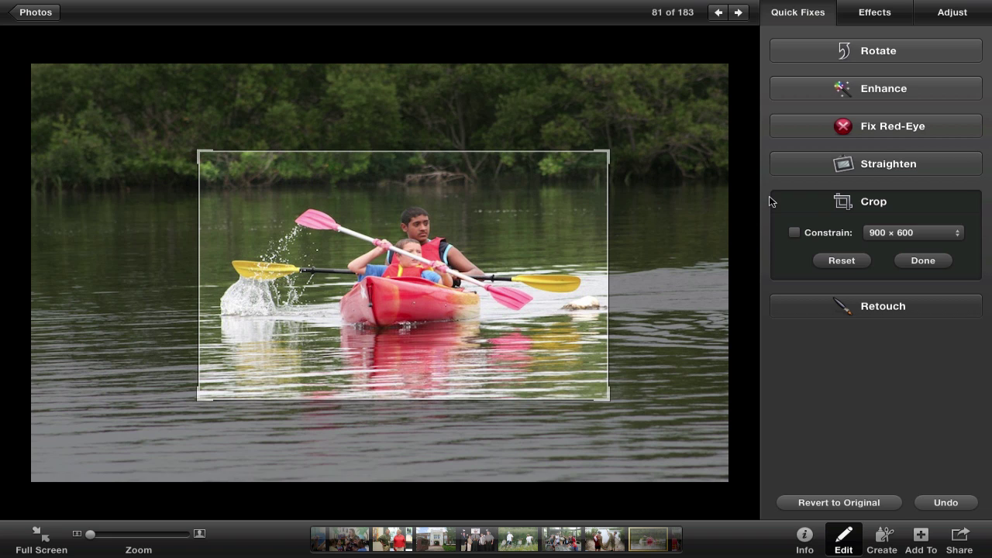
left_click(794, 233)
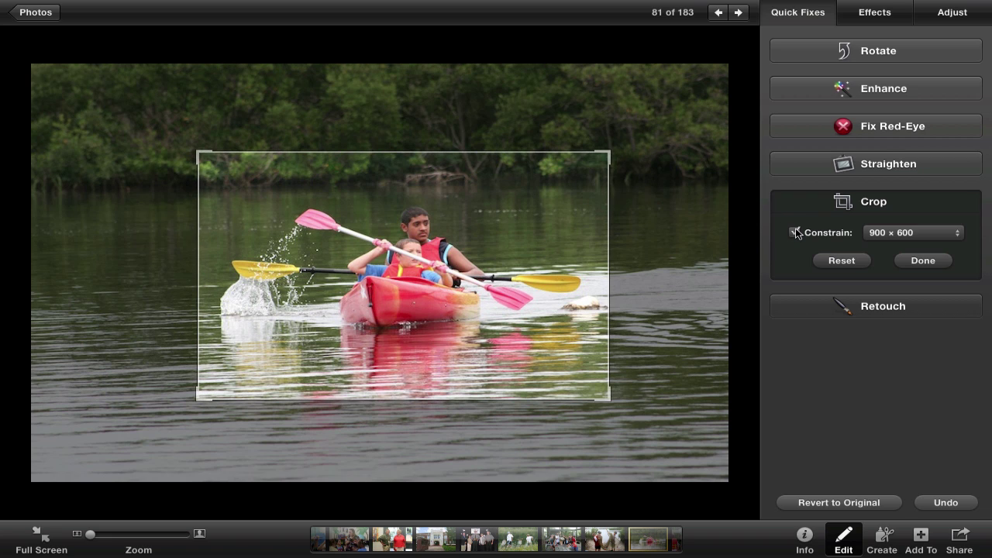
left_click(923, 260)
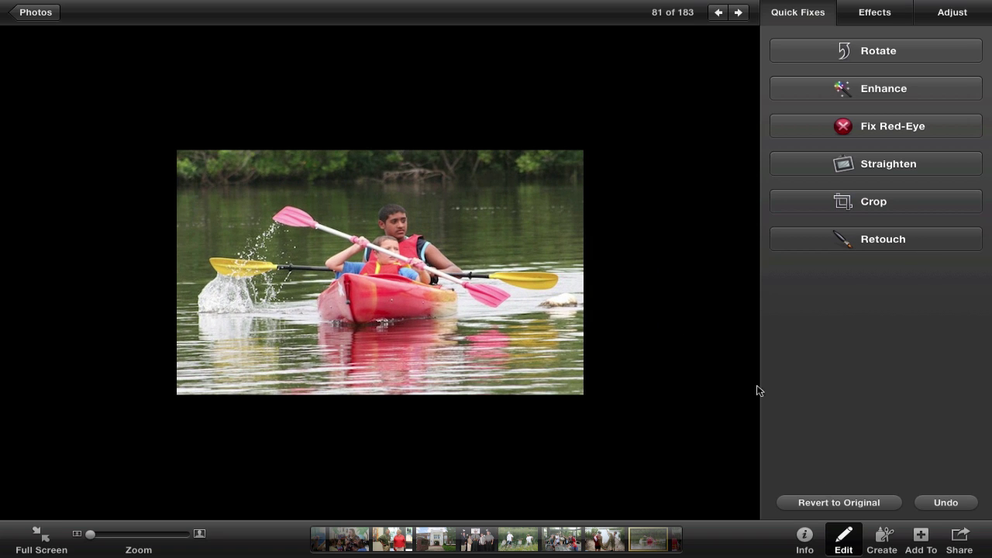
Undo the crop, retouch a strip of water above the kayak, then undo the retouch twice
left_click(958, 503)
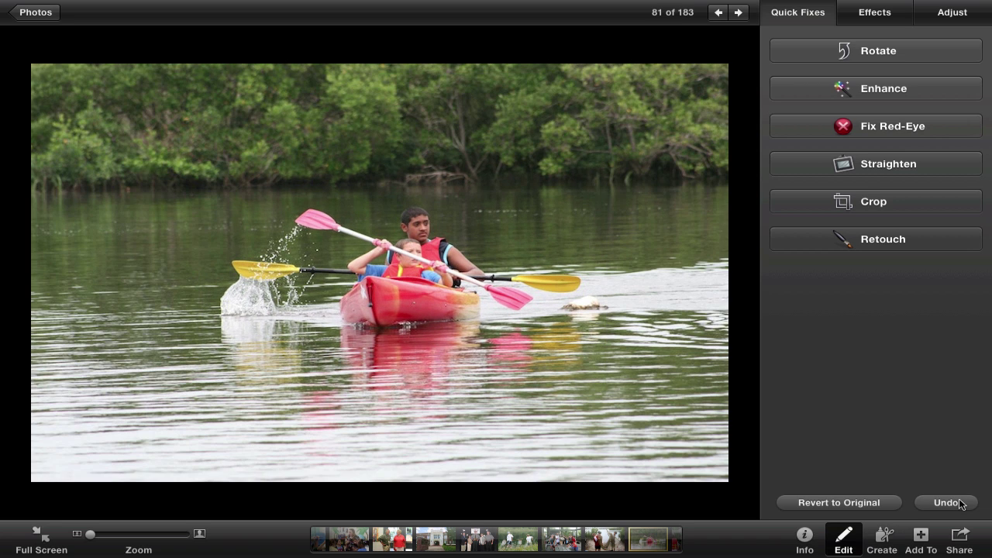
left_click(866, 238)
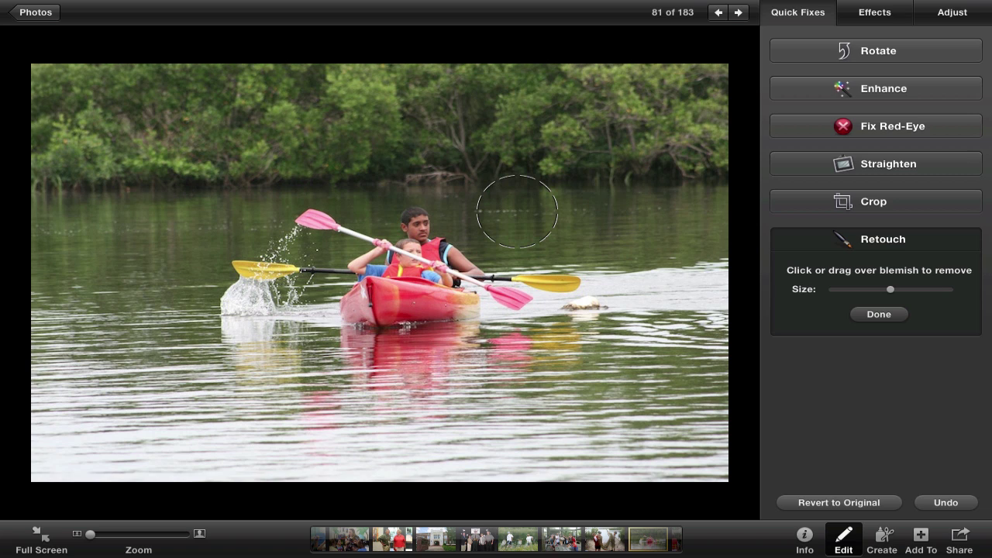
mouse_move(518, 211)
left_mouse_down()
mouse_move(507, 226)
mouse_move(643, 220)
left_mouse_up()
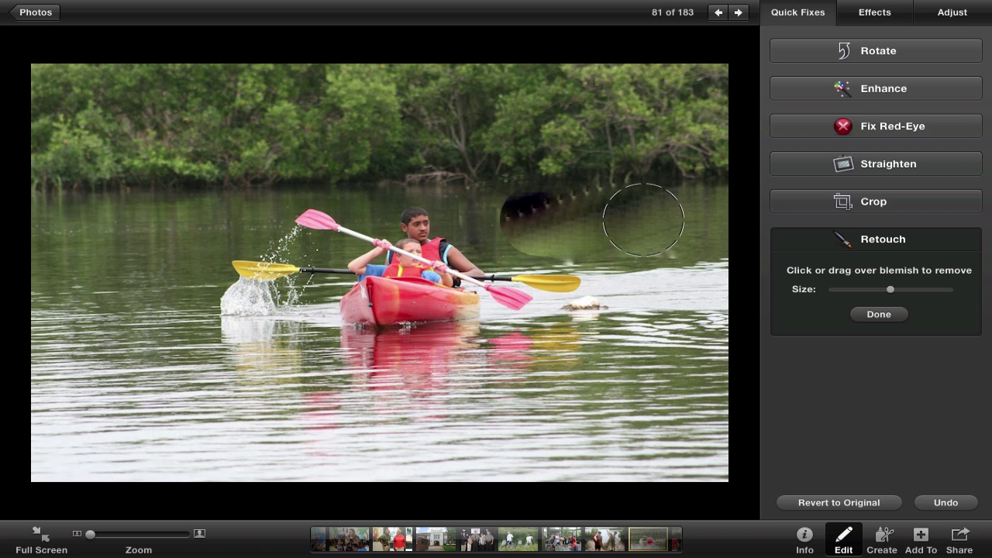
left_click(945, 501)
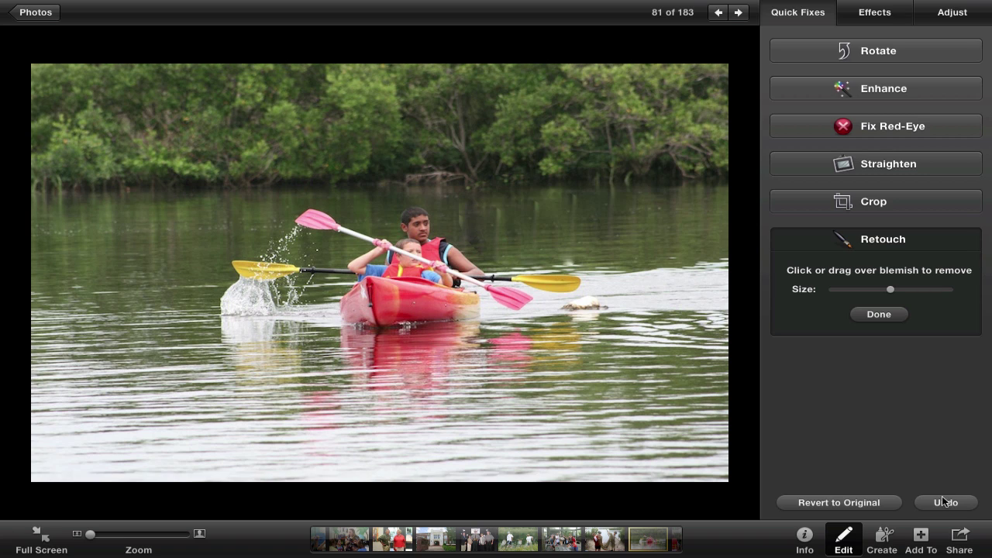
left_click(943, 501)
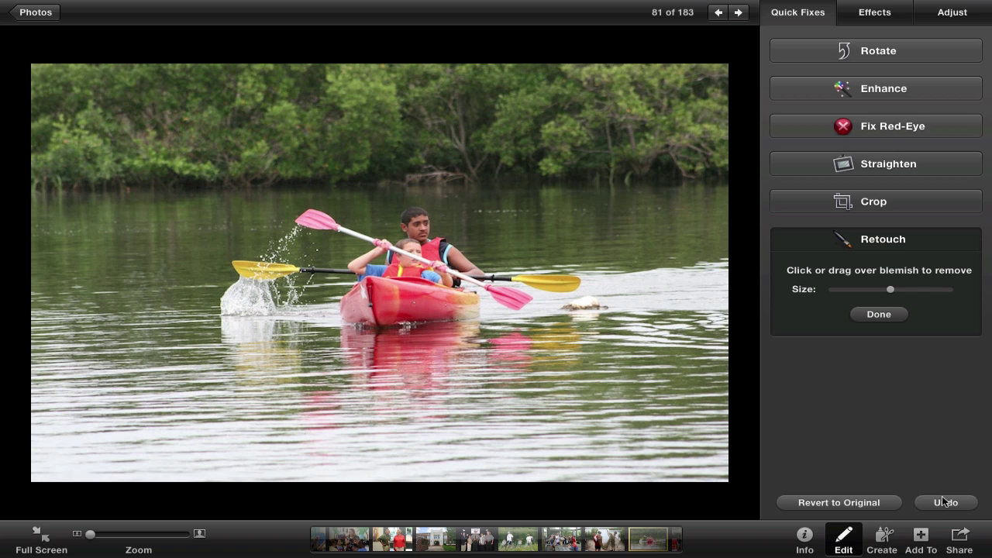
Apply the Lighten, Darken, Contrast and Cooler quick effects to the kayak photo
left_click(855, 15)
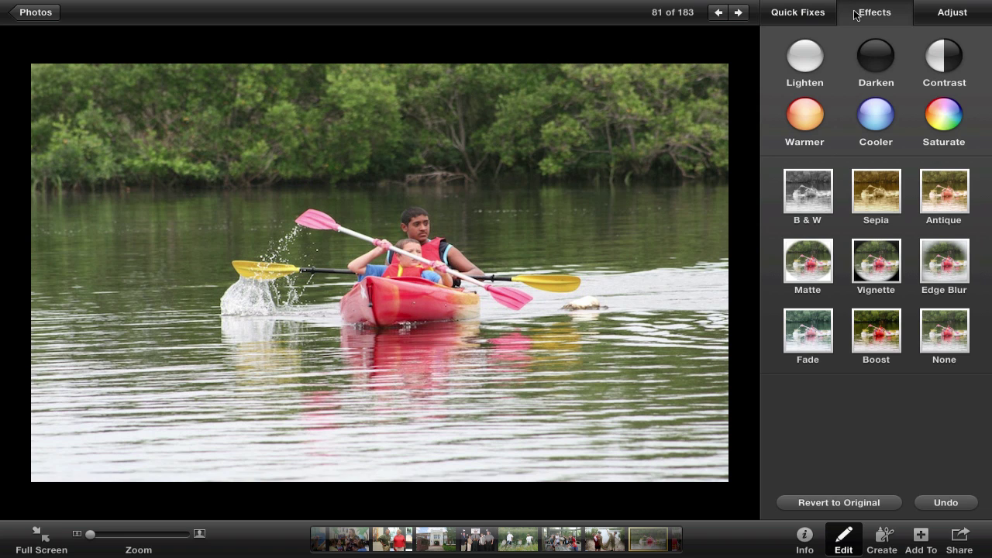
left_click(807, 58)
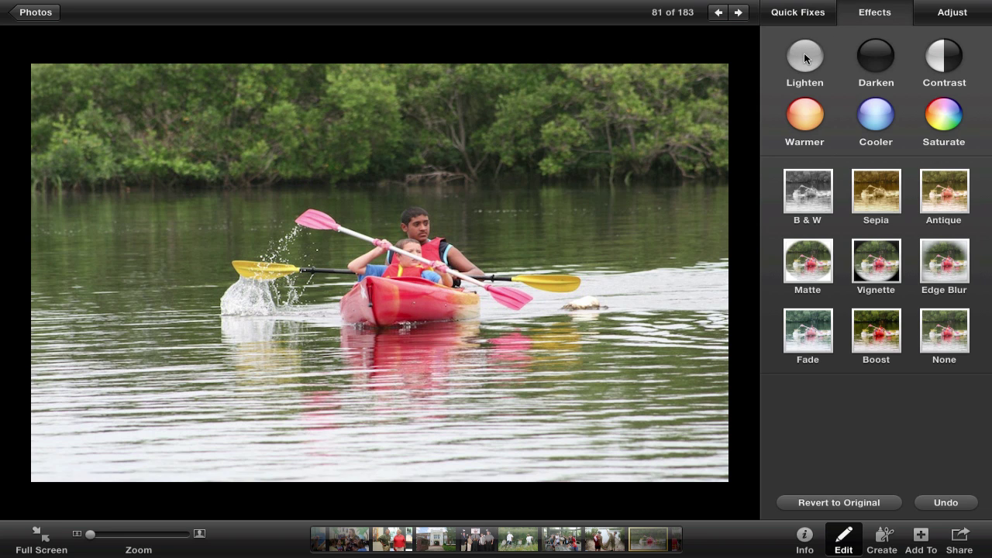
left_click(886, 61)
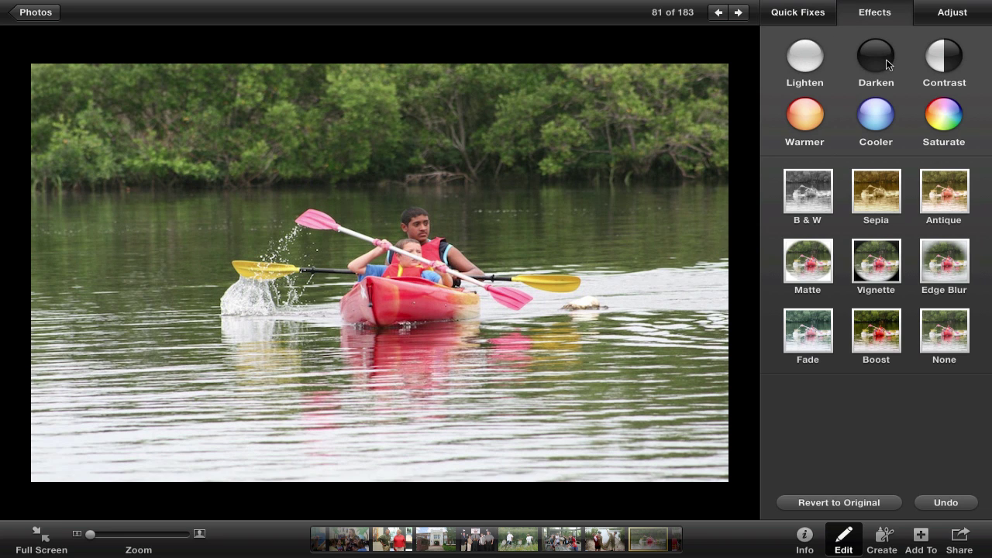
left_click(945, 62)
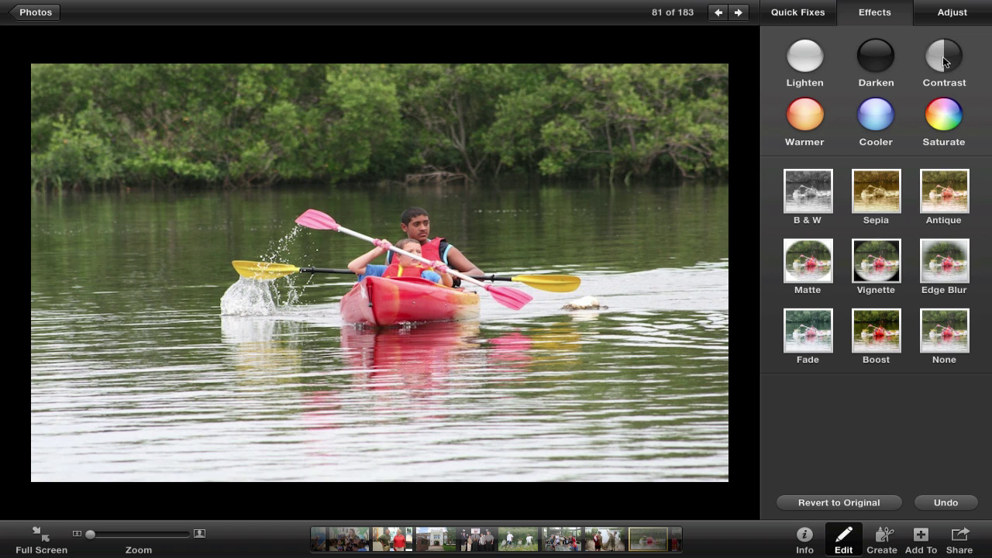
left_click(866, 124)
left_click(809, 204)
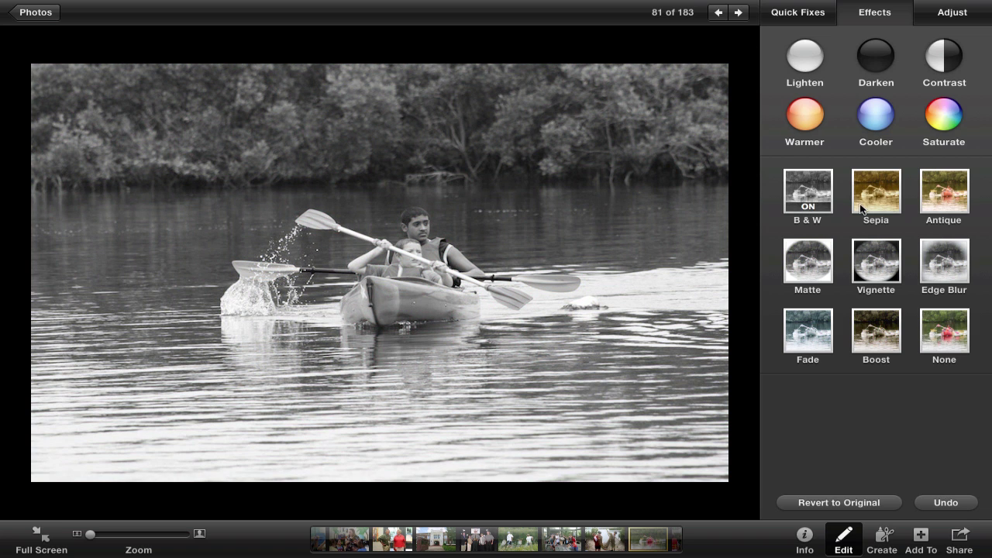
left_click(814, 192)
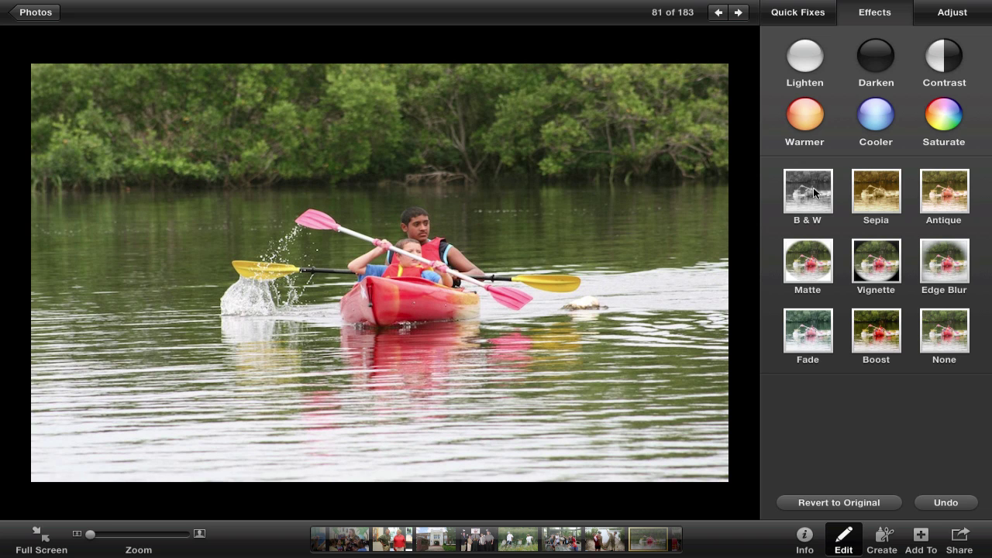
left_click(873, 193)
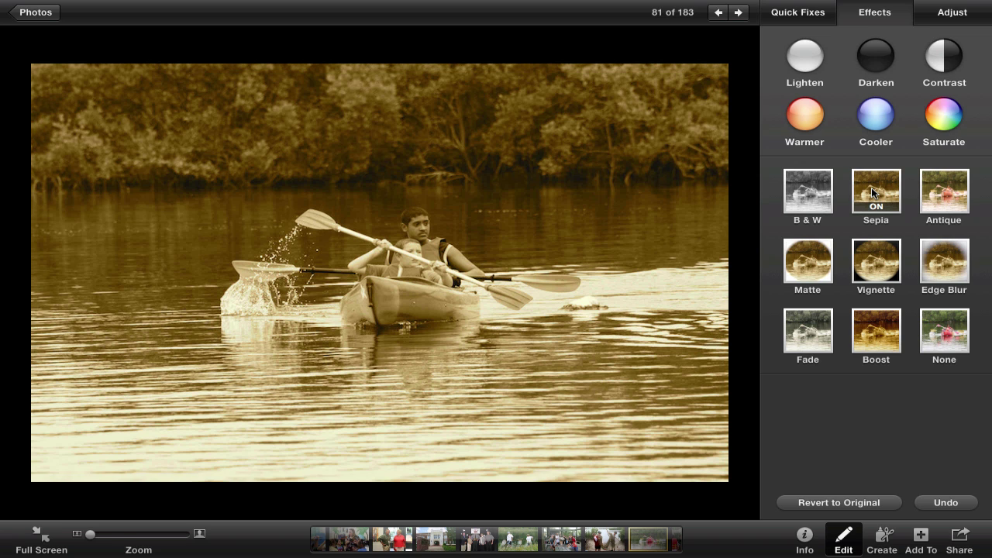
left_click(873, 193)
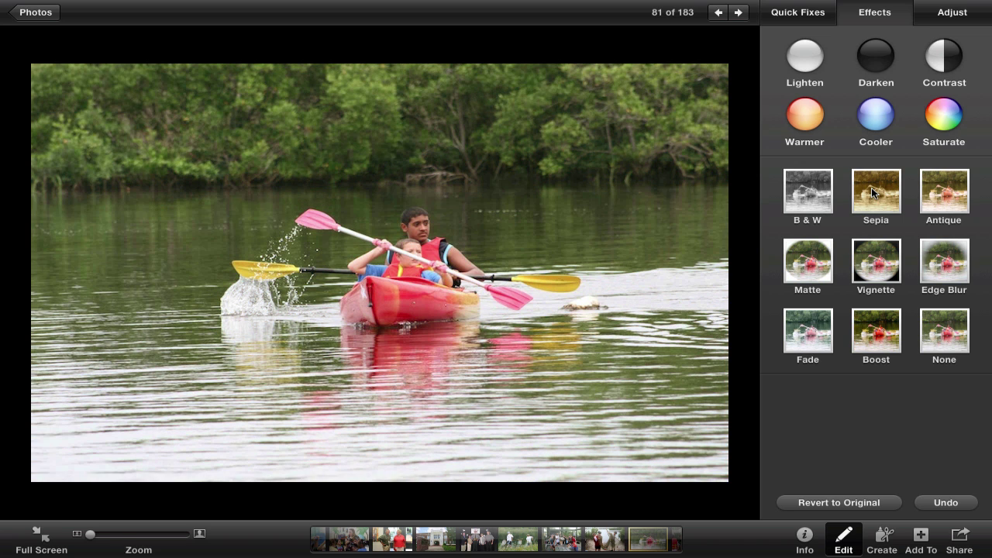
left_click(944, 200)
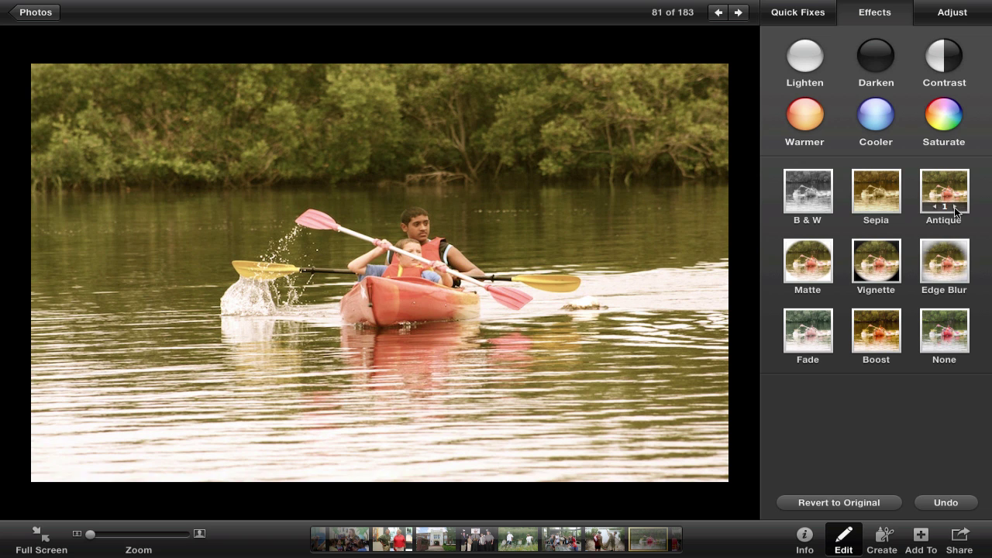
left_click(955, 207)
left_click(955, 207)
left_click(955, 207)
left_click(955, 207)
left_click(955, 207)
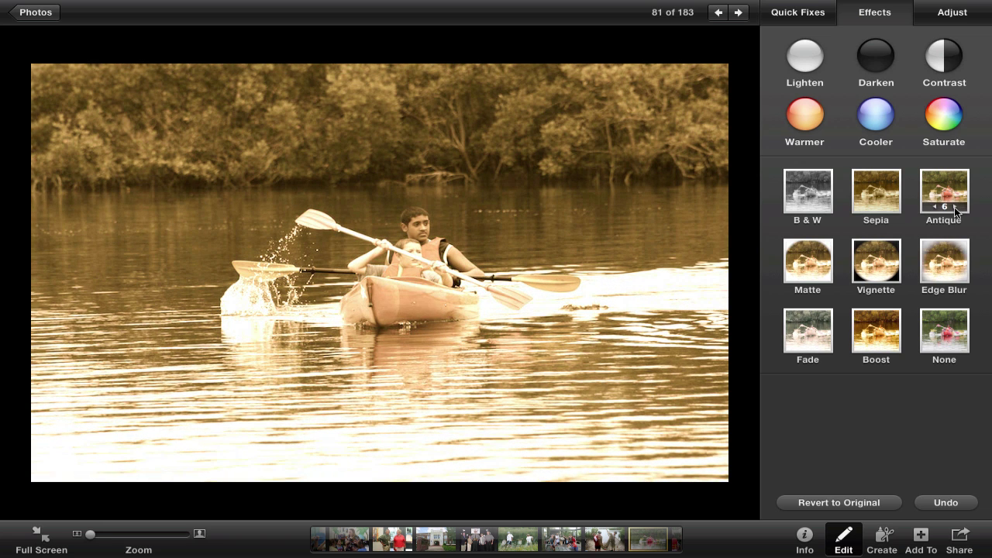
left_click(955, 207)
left_click(955, 207)
left_click(955, 207)
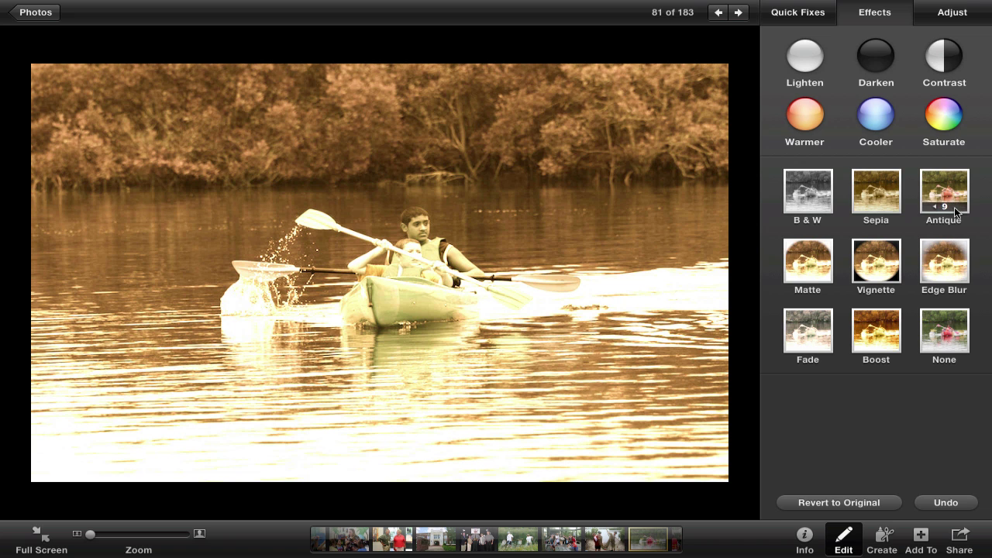
left_click(935, 207)
left_click(935, 207)
left_click(935, 207)
left_click(935, 207)
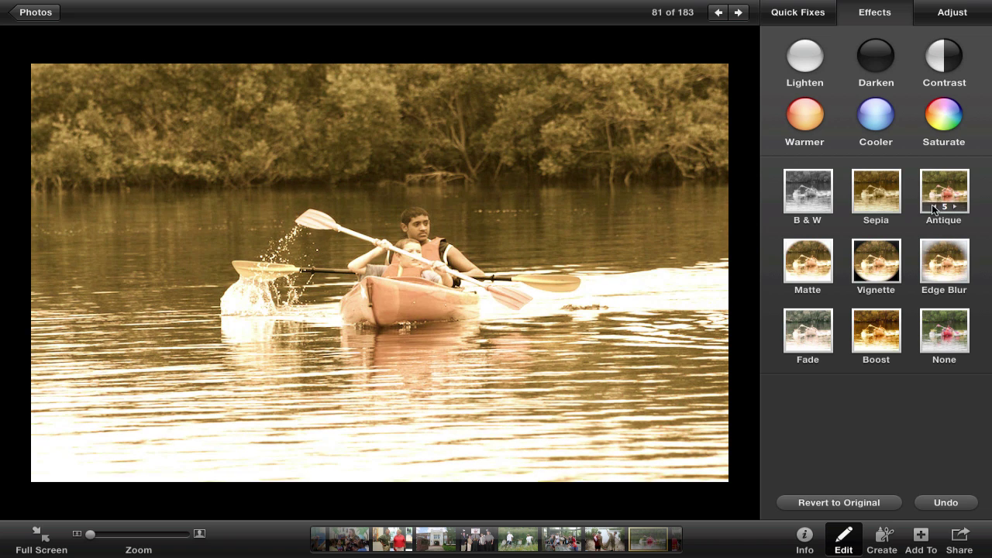
left_click(935, 207)
left_click(935, 207)
left_click(935, 207)
left_click(935, 207)
left_click(935, 207)
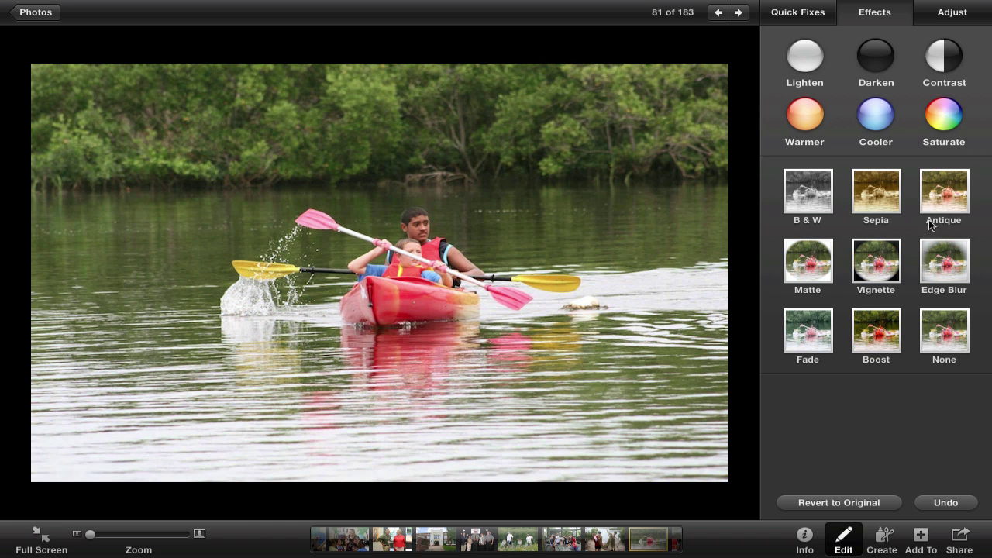
left_click(806, 270)
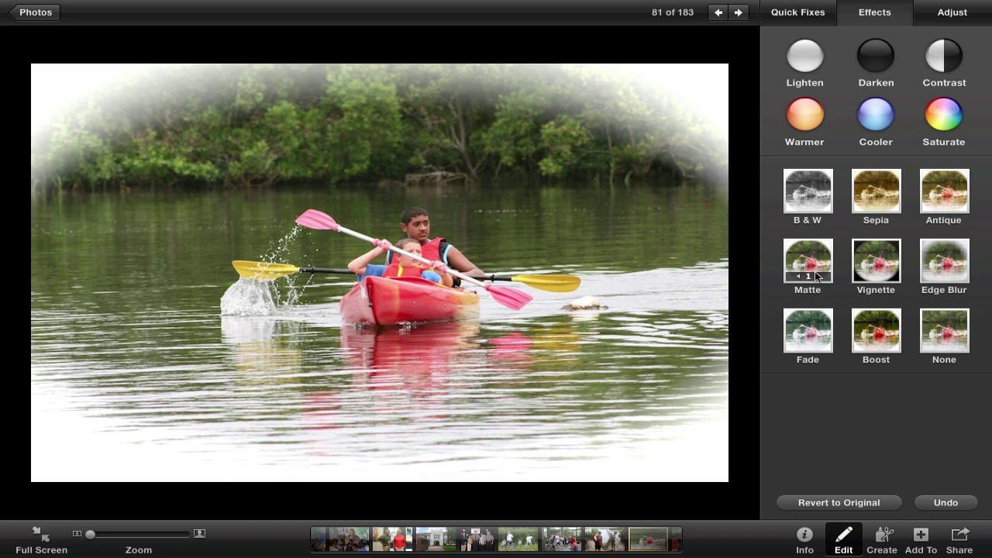
left_click(816, 273)
left_click(816, 274)
left_click(816, 273)
left_click(816, 273)
left_click(817, 274)
left_click(816, 274)
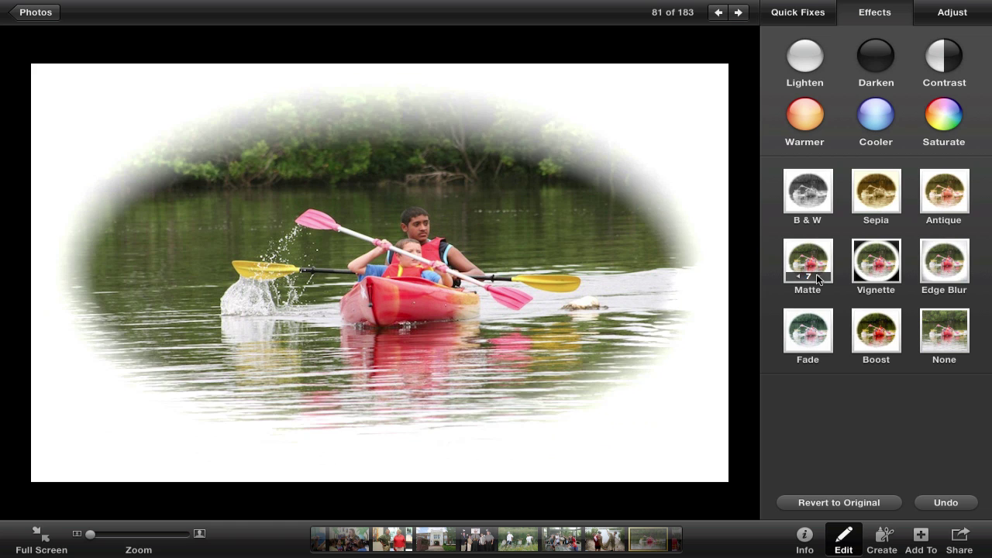
left_click(816, 274)
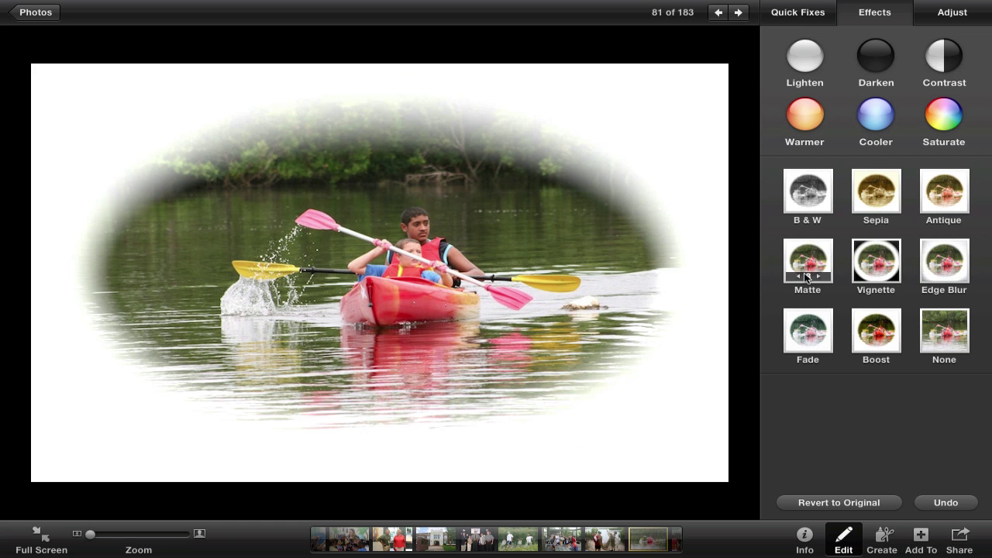
left_click(797, 276)
left_click(797, 276)
left_click(797, 276)
left_click(797, 276)
left_click(797, 276)
left_click(797, 276)
left_click(797, 276)
left_click(797, 276)
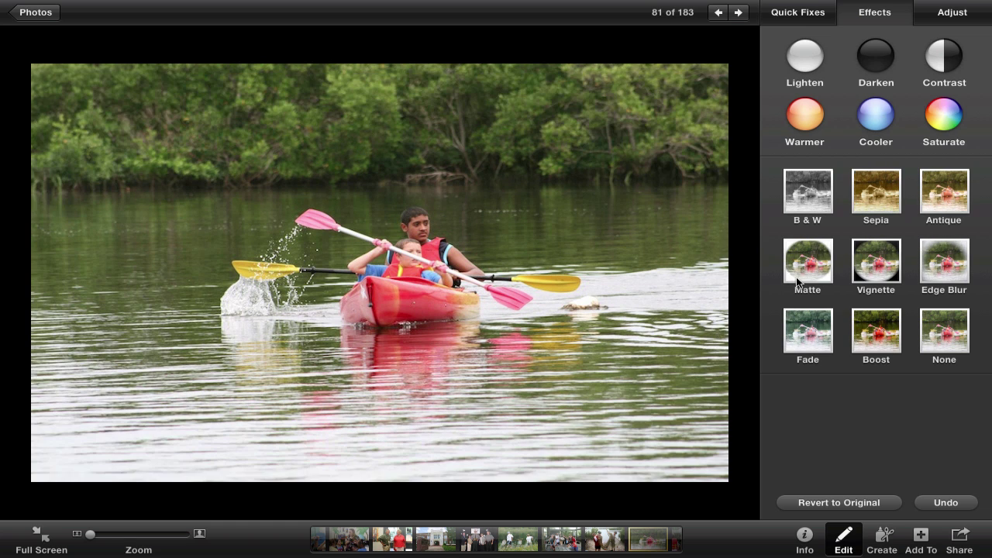
left_click(886, 260)
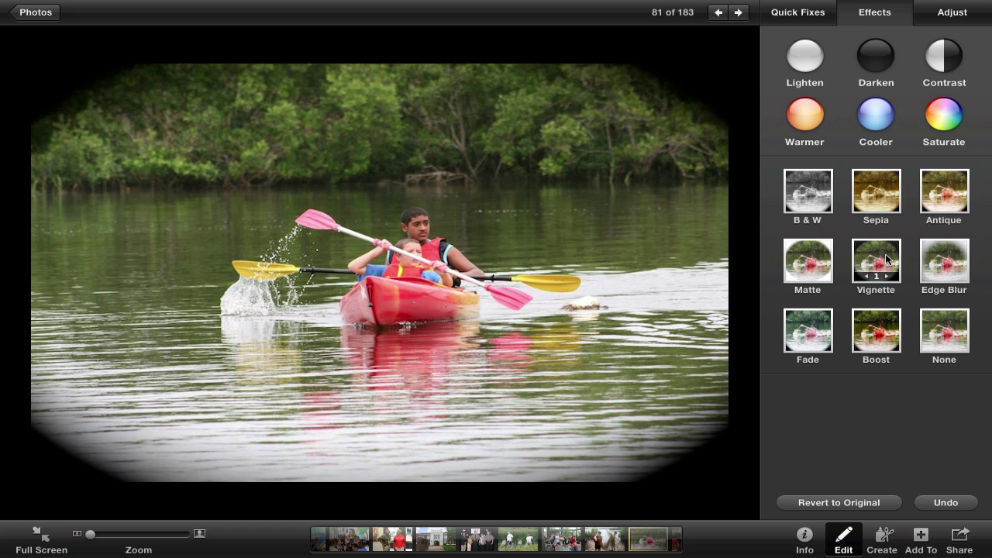
left_click(886, 276)
left_click(886, 276)
left_click(886, 276)
left_click(886, 276)
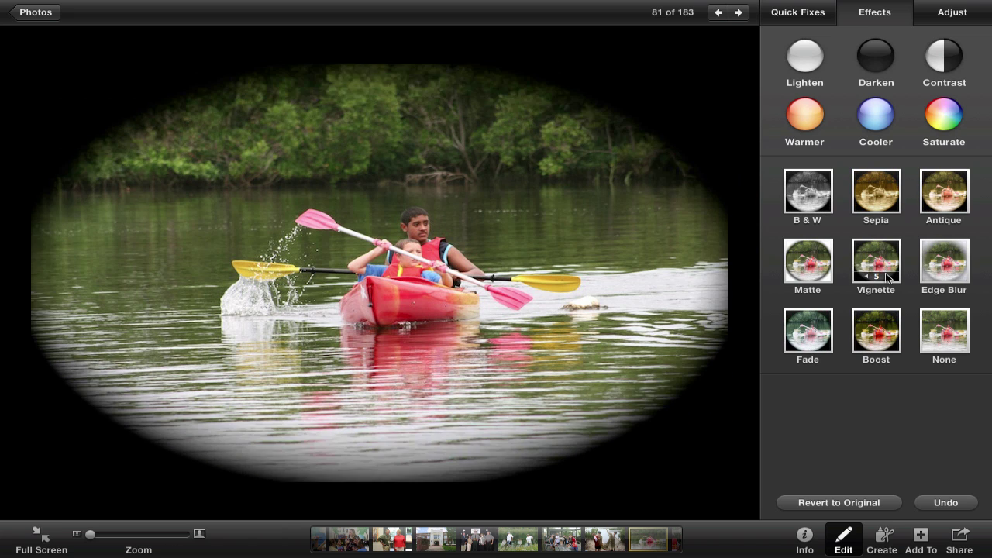
left_click(886, 276)
left_click(865, 276)
left_click(865, 276)
left_click(866, 276)
left_click(866, 276)
left_click(866, 276)
left_click(866, 276)
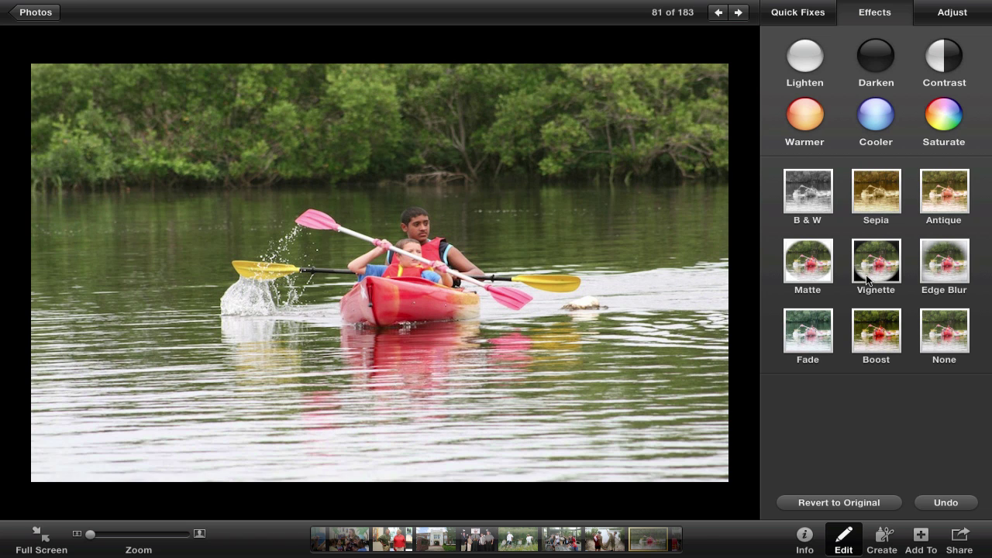
left_click(953, 273)
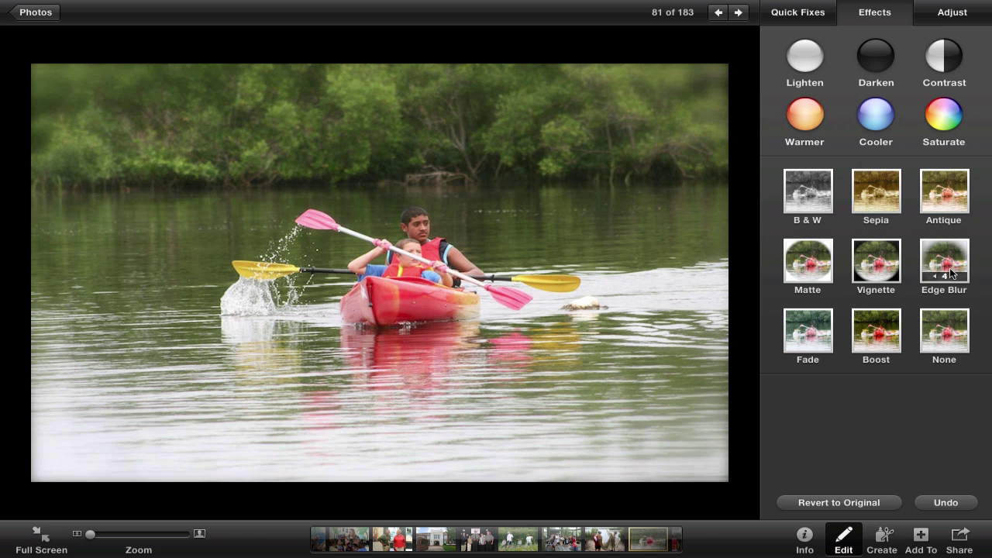
left_click(952, 273)
left_click(952, 273)
left_click(952, 273)
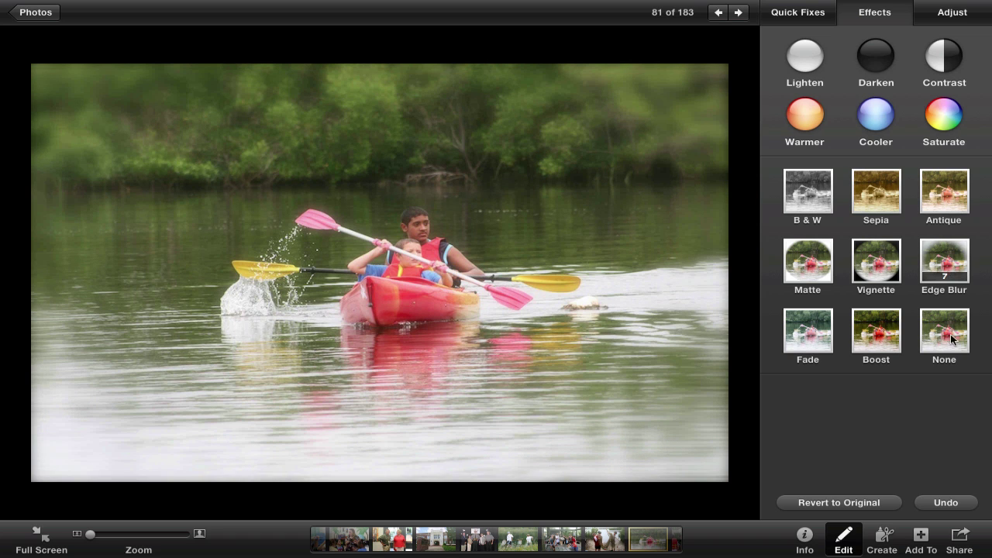
left_click(934, 275)
left_click(934, 276)
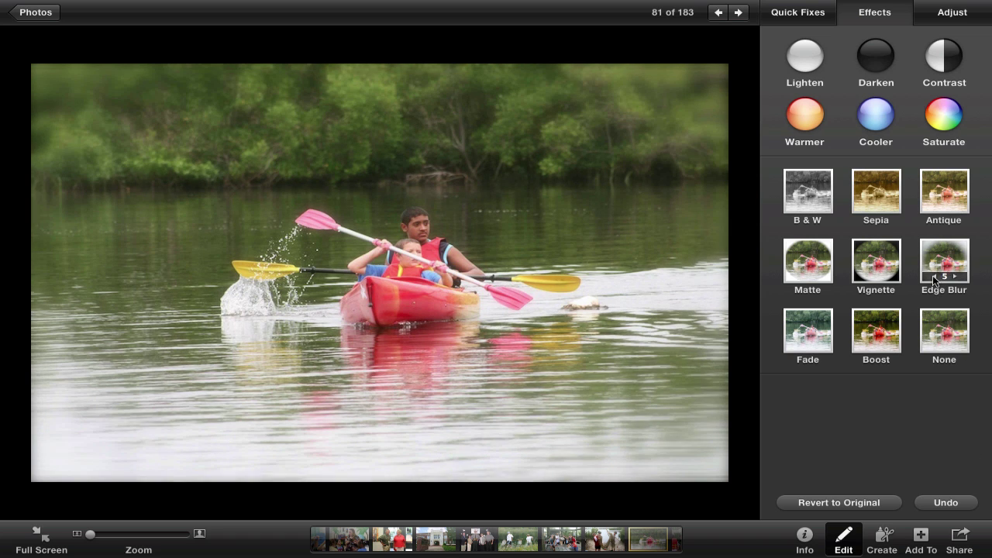
left_click(934, 276)
left_click(934, 275)
left_click(935, 275)
left_click(934, 275)
left_click(935, 276)
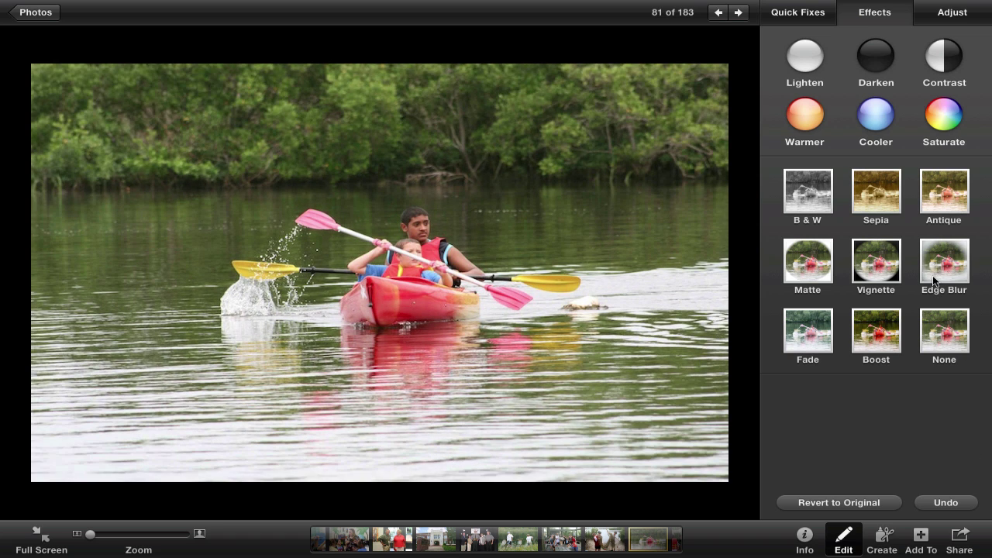
left_click(809, 340)
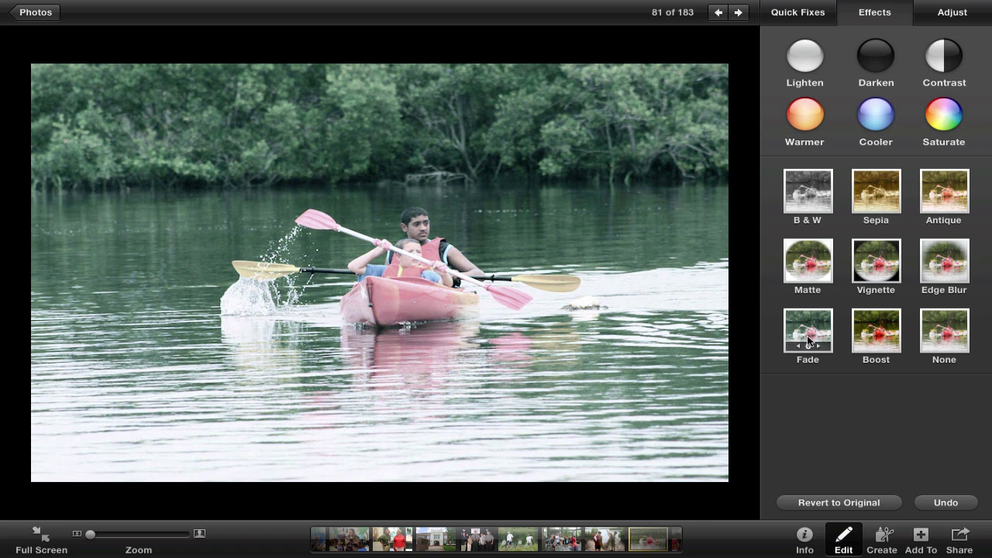
left_click(796, 346)
left_click(796, 344)
left_click(796, 344)
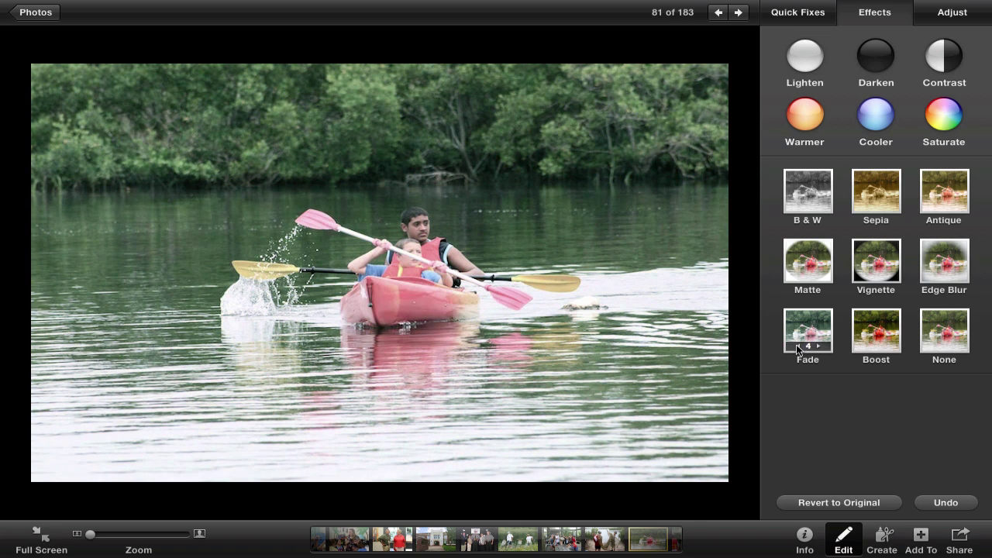
left_click(796, 344)
left_click(796, 344)
left_click(797, 344)
left_click(796, 344)
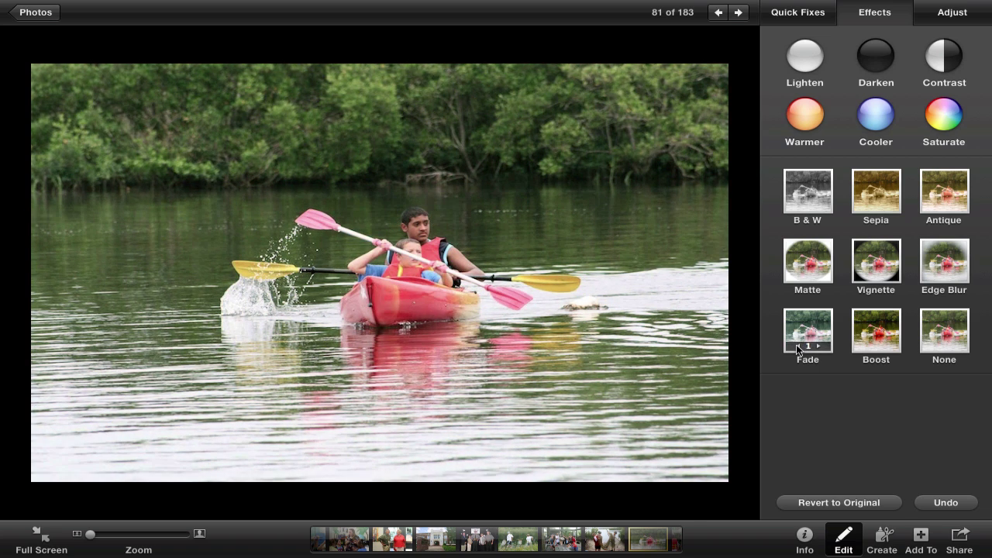
left_click(871, 333)
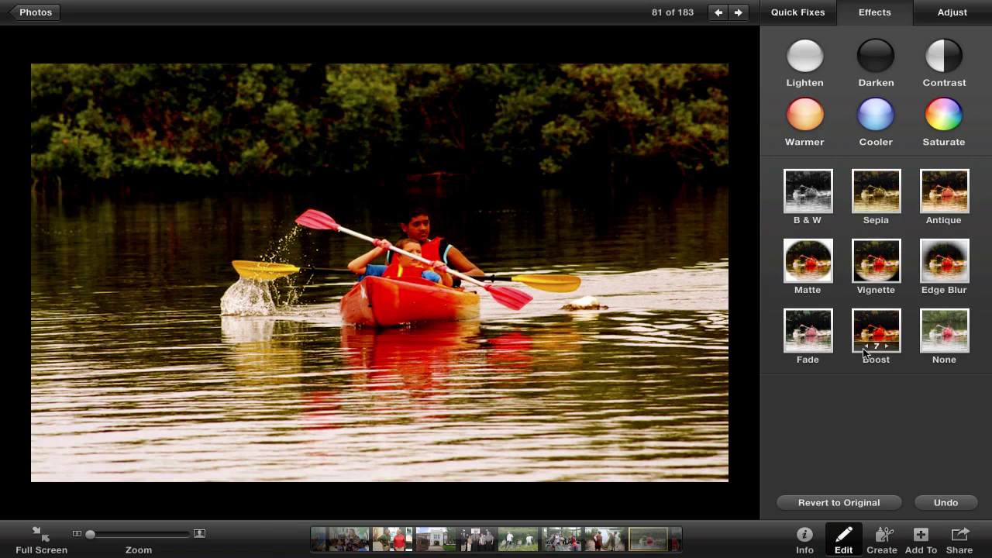
left_click(866, 346)
left_click(866, 347)
left_click(866, 347)
left_click(866, 347)
left_click(866, 346)
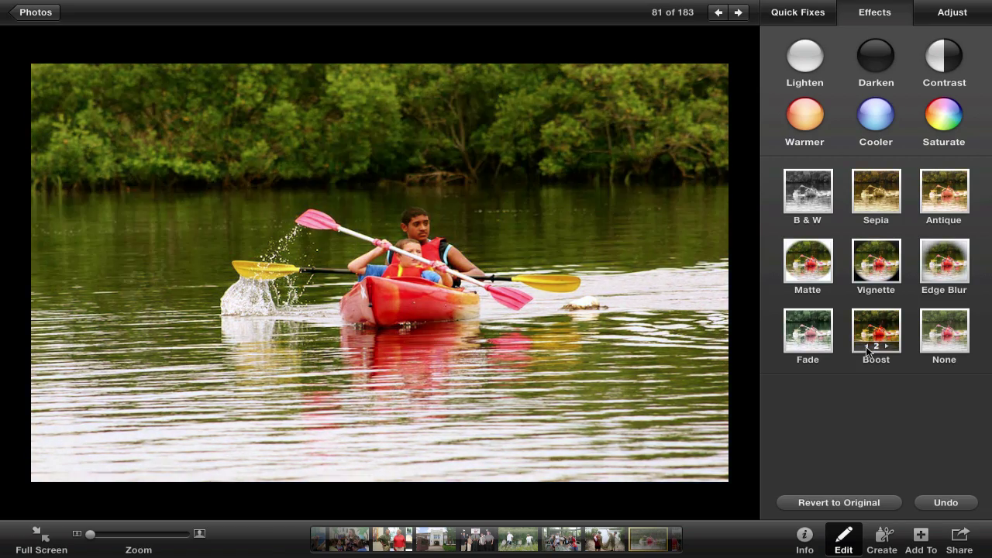
left_click(866, 347)
left_click(866, 347)
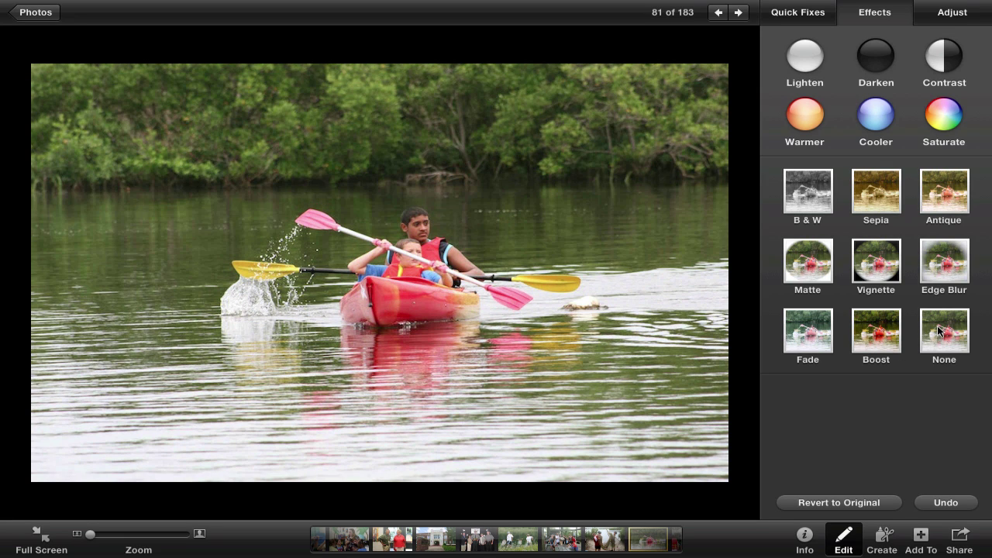
Return to the Adjust panel and revert the photo to original, zeroing Contrast and Temperature
left_click(975, 10)
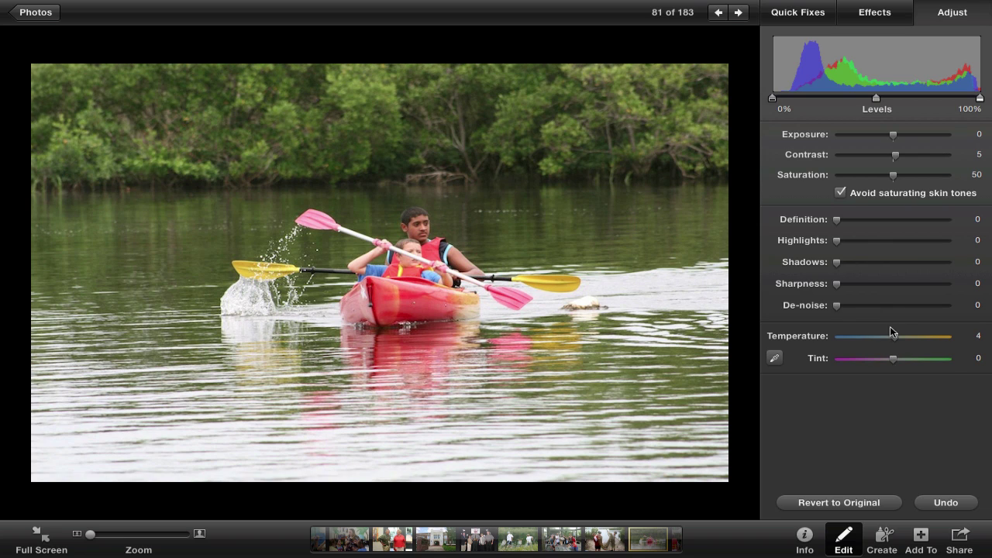
left_click(899, 10)
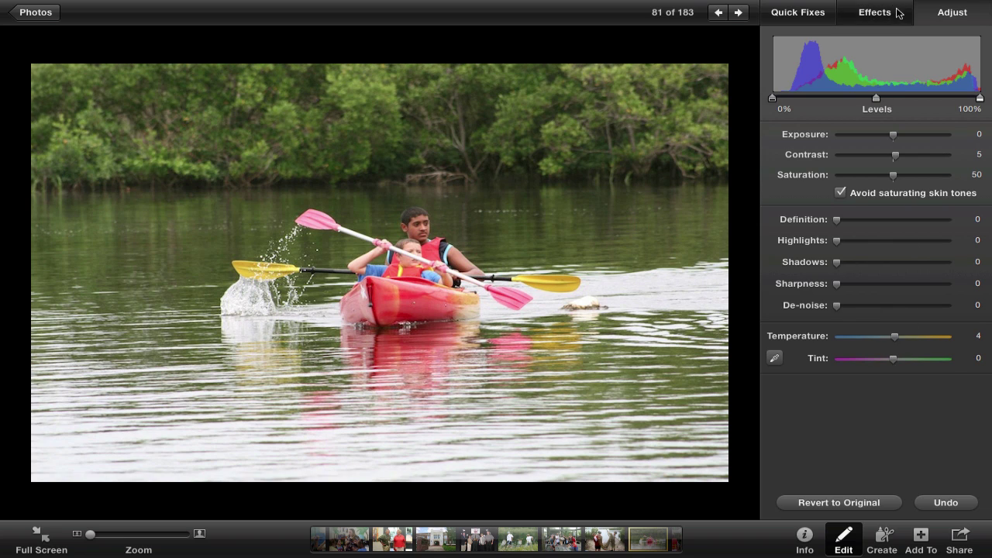
left_click(959, 16)
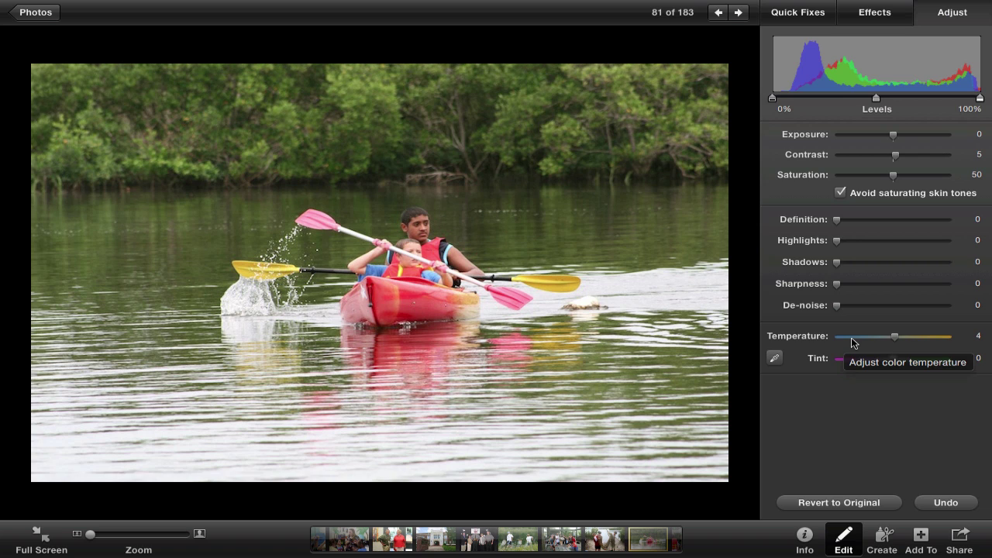
left_click(858, 500)
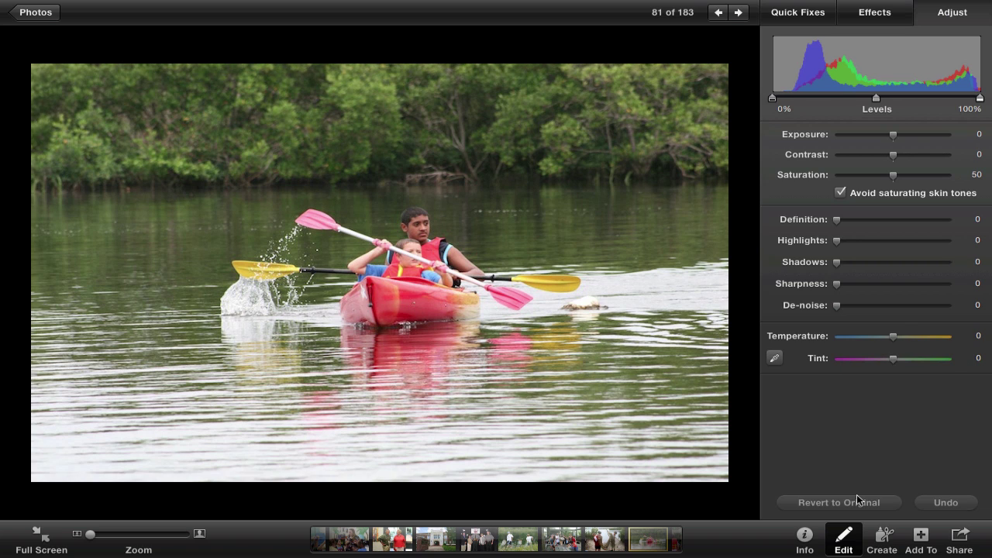